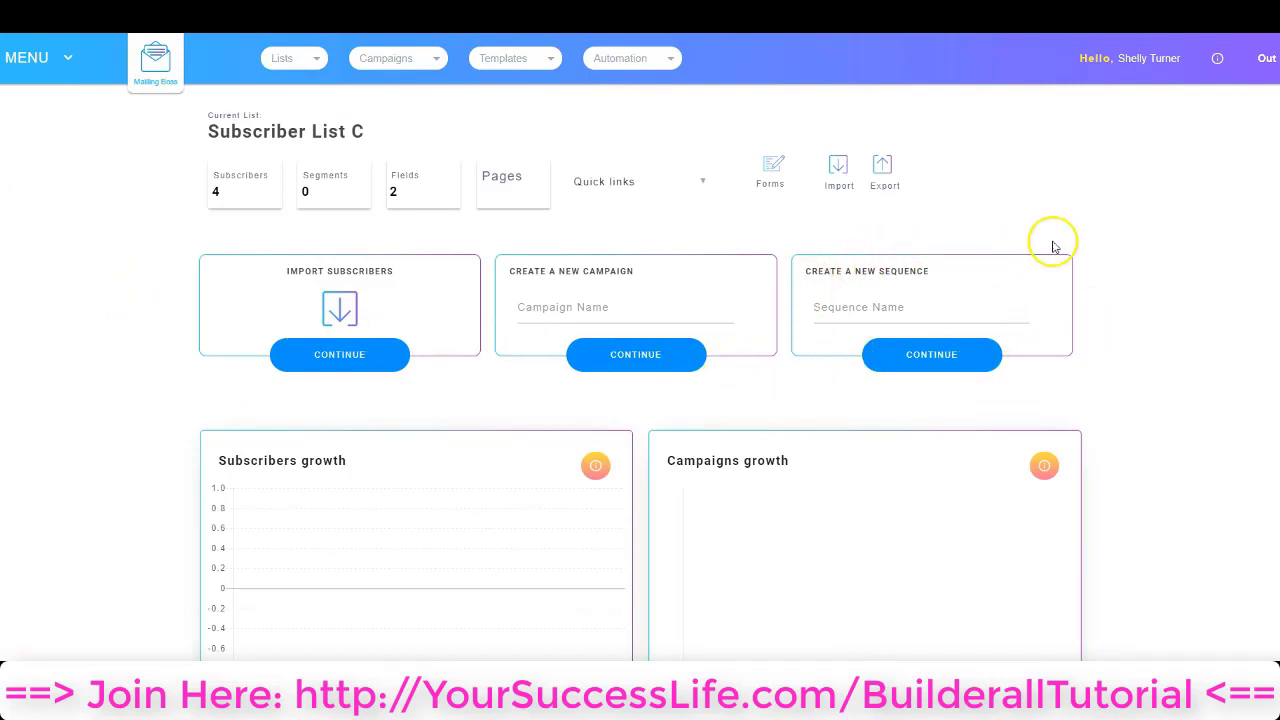
# Fill the Sequence Name from the autofill suggestion for Subscriber List C and continue.
pyautogui.click(834, 309)
pyautogui.click(834, 309)
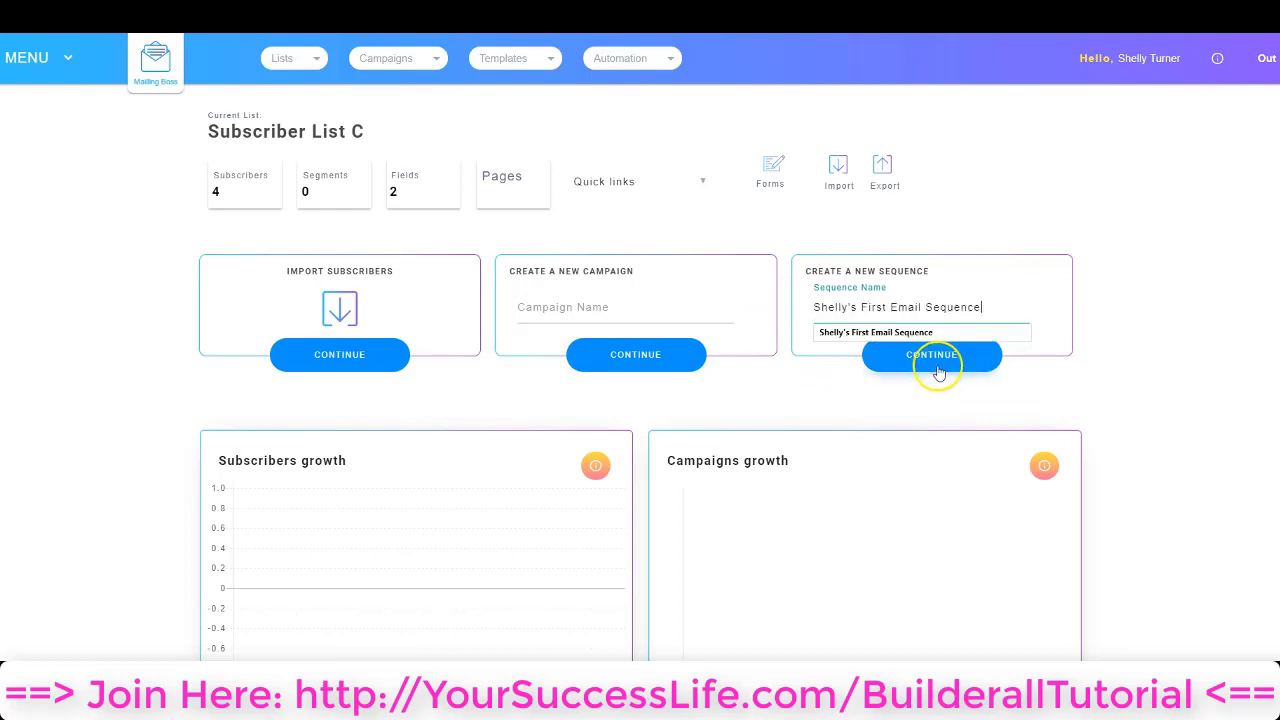
pyautogui.click(940, 332)
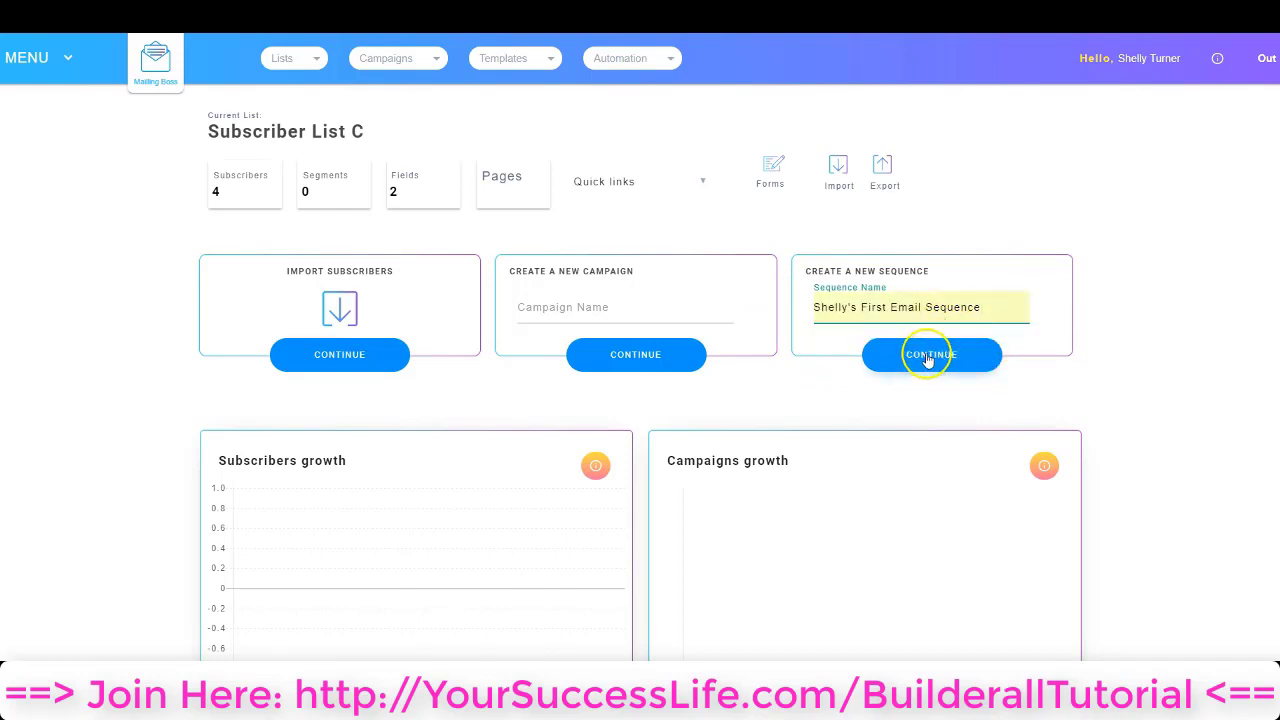
pyautogui.click(928, 357)
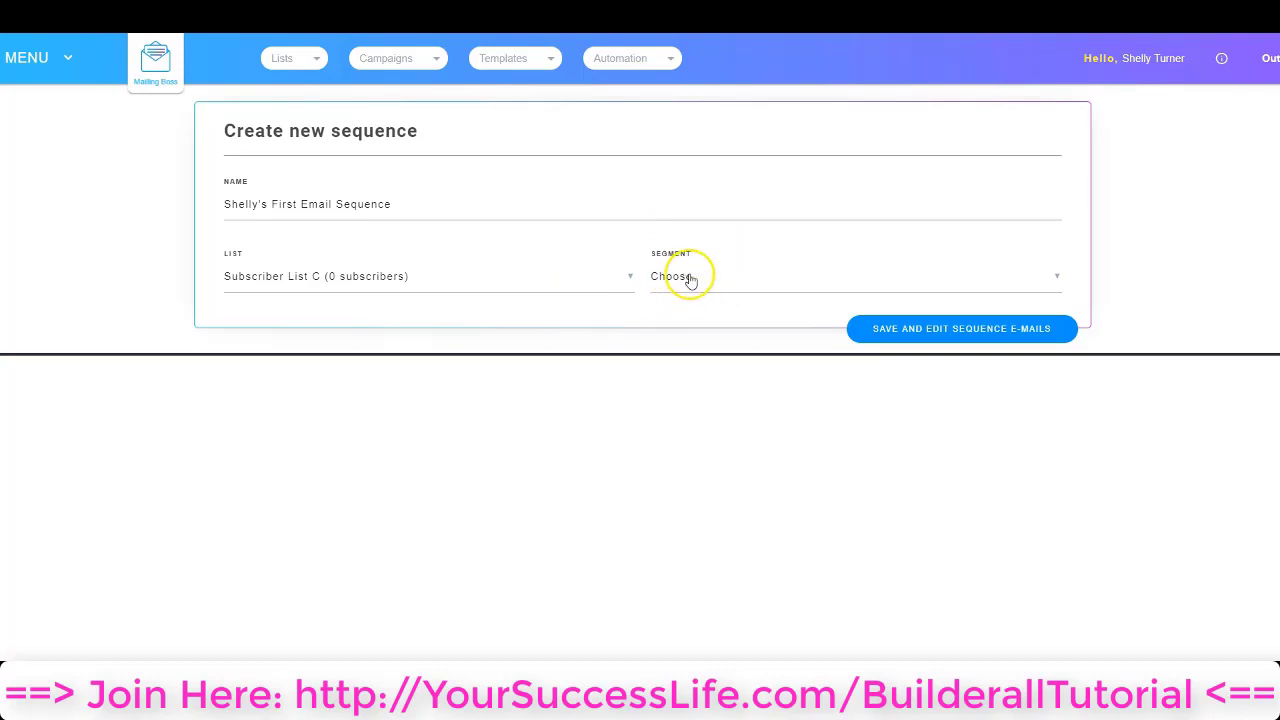
# Save the sequence, add two more emails, and open the Welcome Message for editing.
pyautogui.click(899, 333)
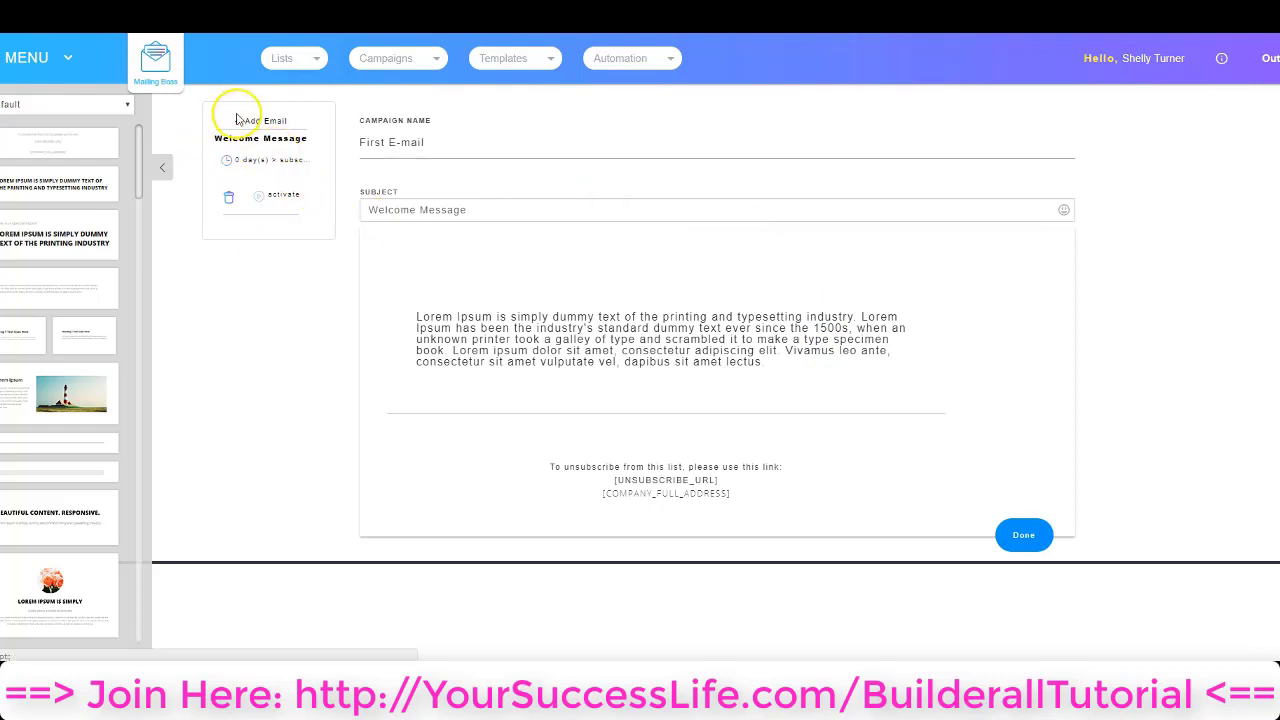
pyautogui.click(270, 121)
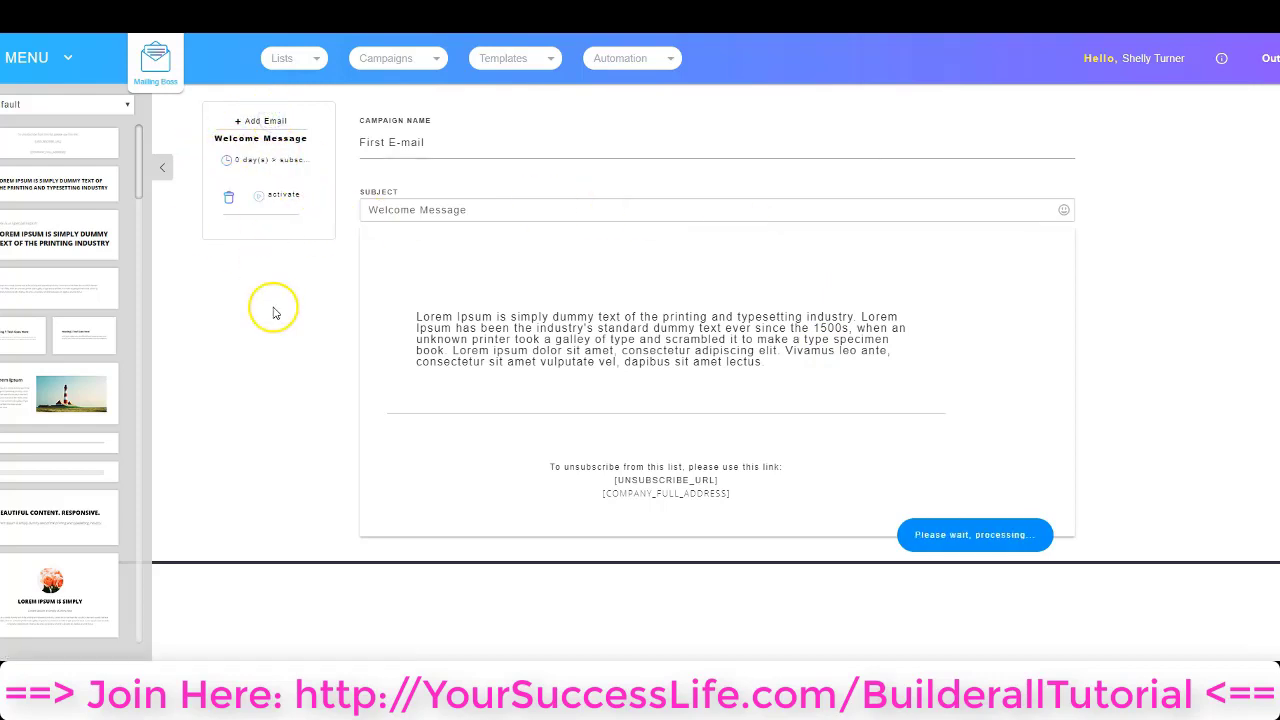
pyautogui.click(257, 121)
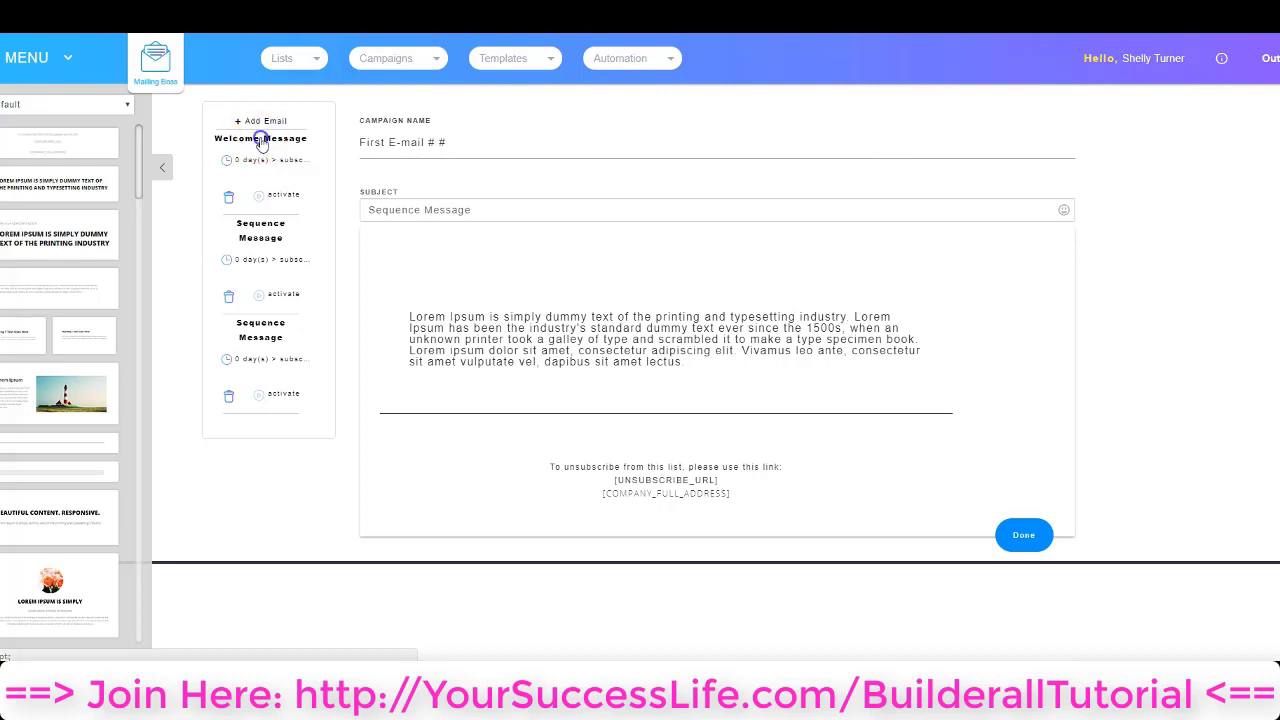
pyautogui.click(279, 233)
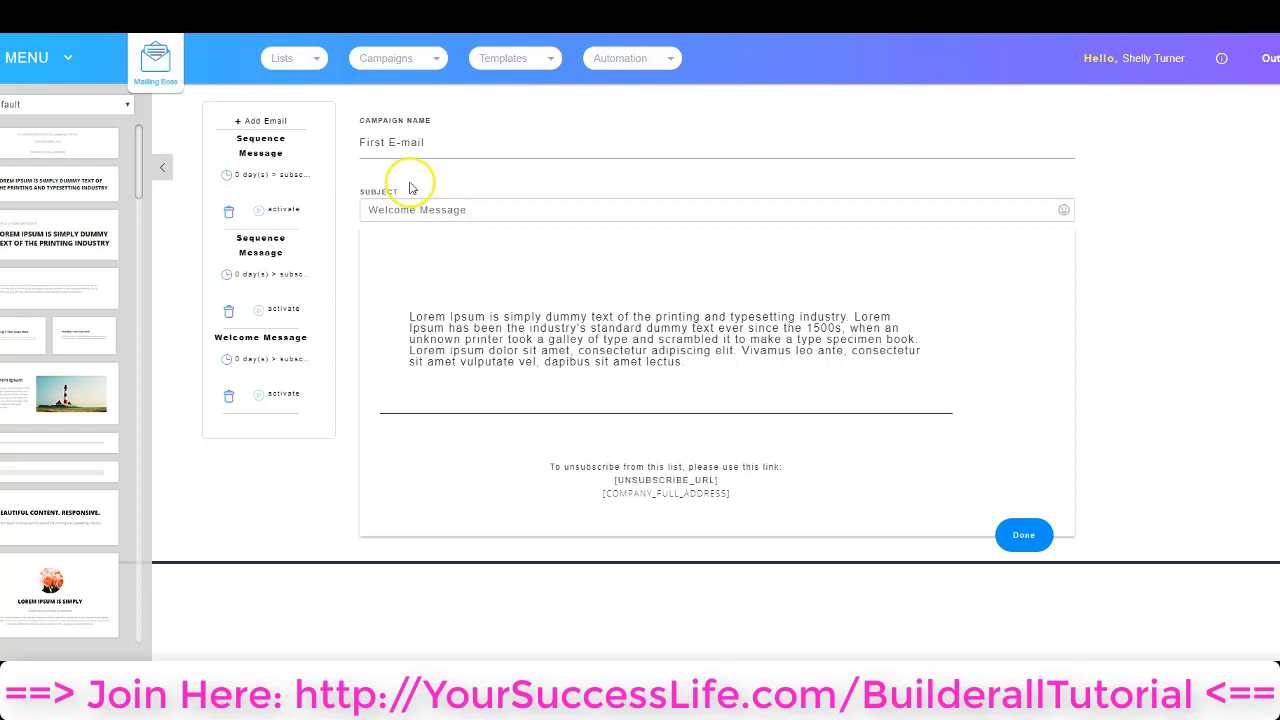
# Rename the welcome email 'First E-mail - 0 Day' with subject 'Welcome to the first day of your Email Course'.
pyautogui.click(431, 142)
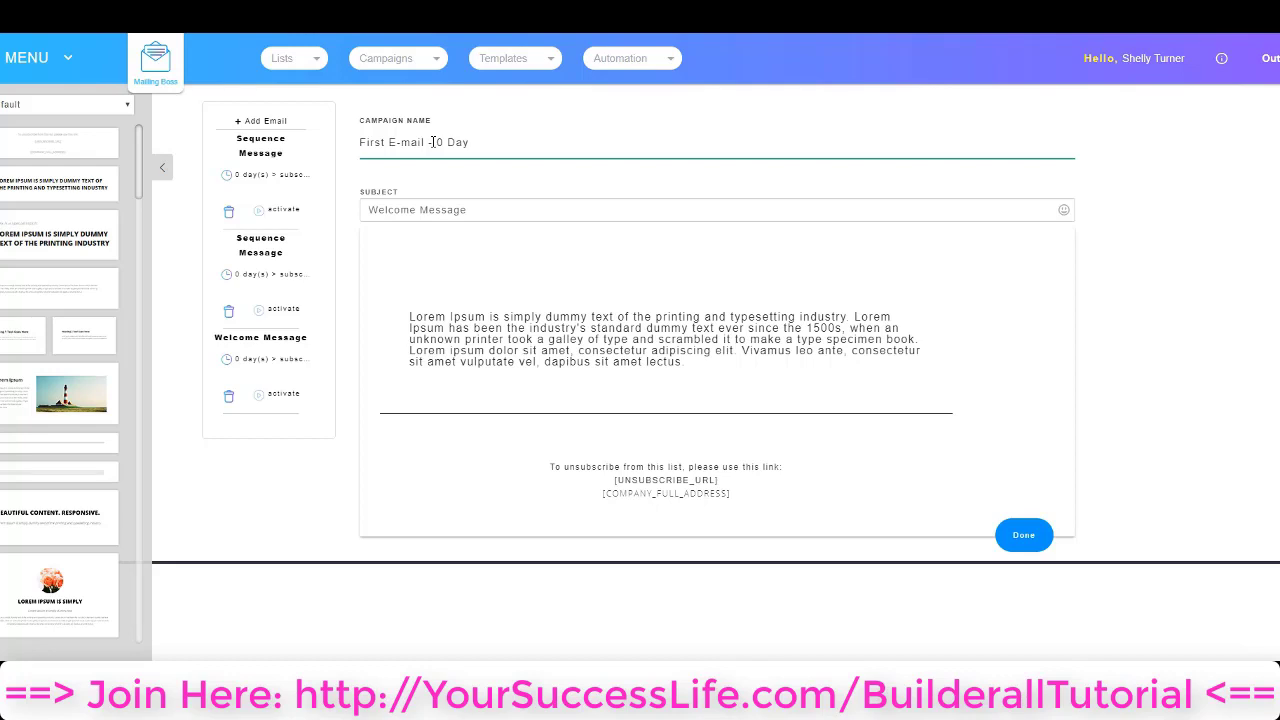
pyautogui.tripleClick(372, 209)
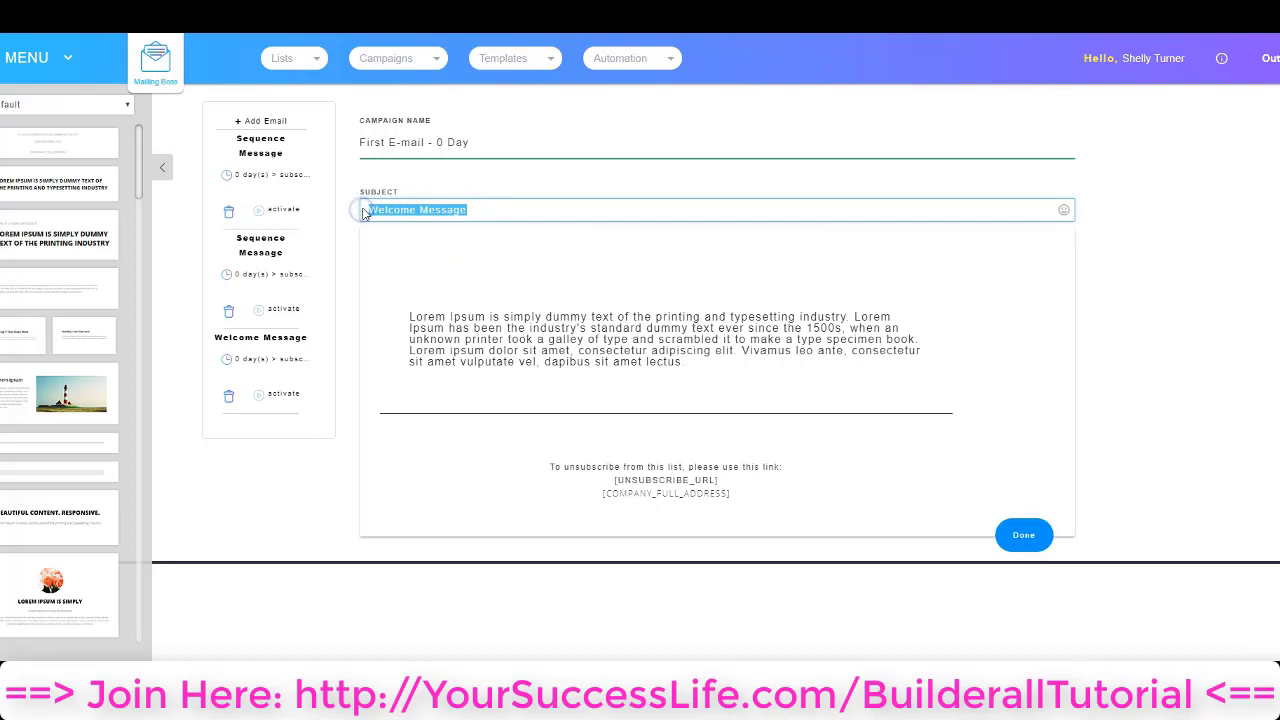
pyautogui.write('Welcome to the first day of your Email Course')
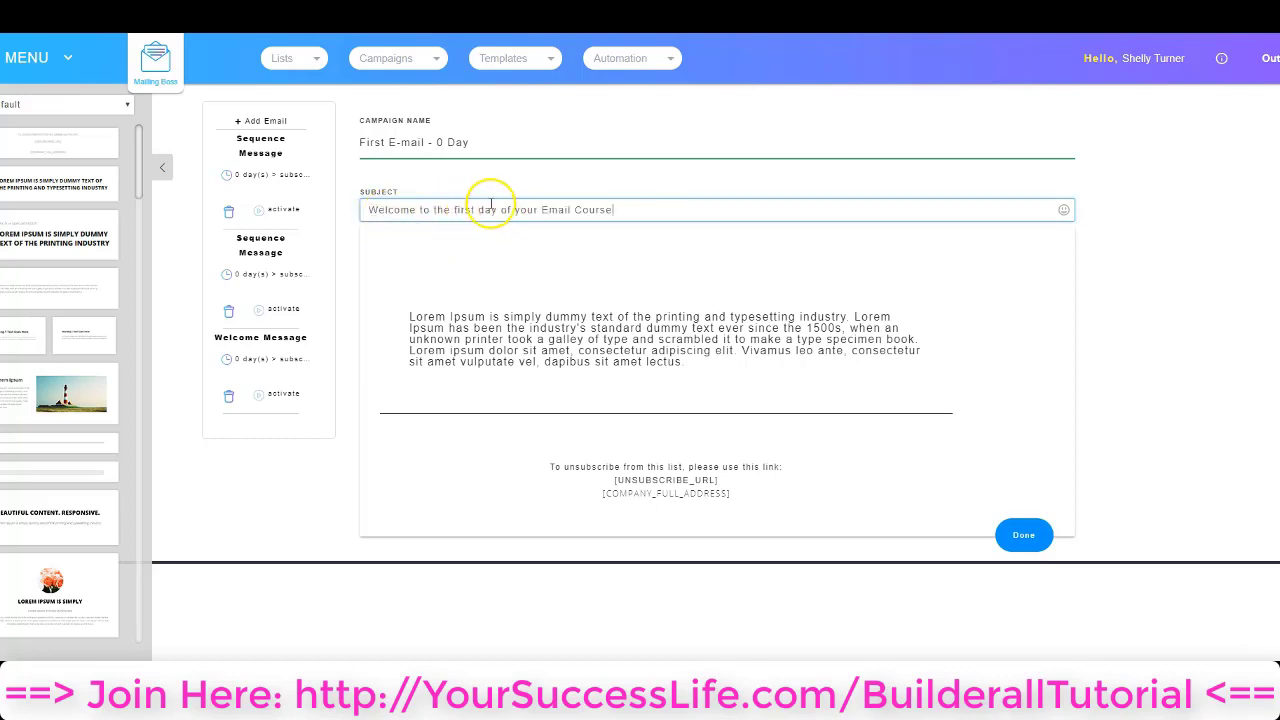
pyautogui.click(588, 318)
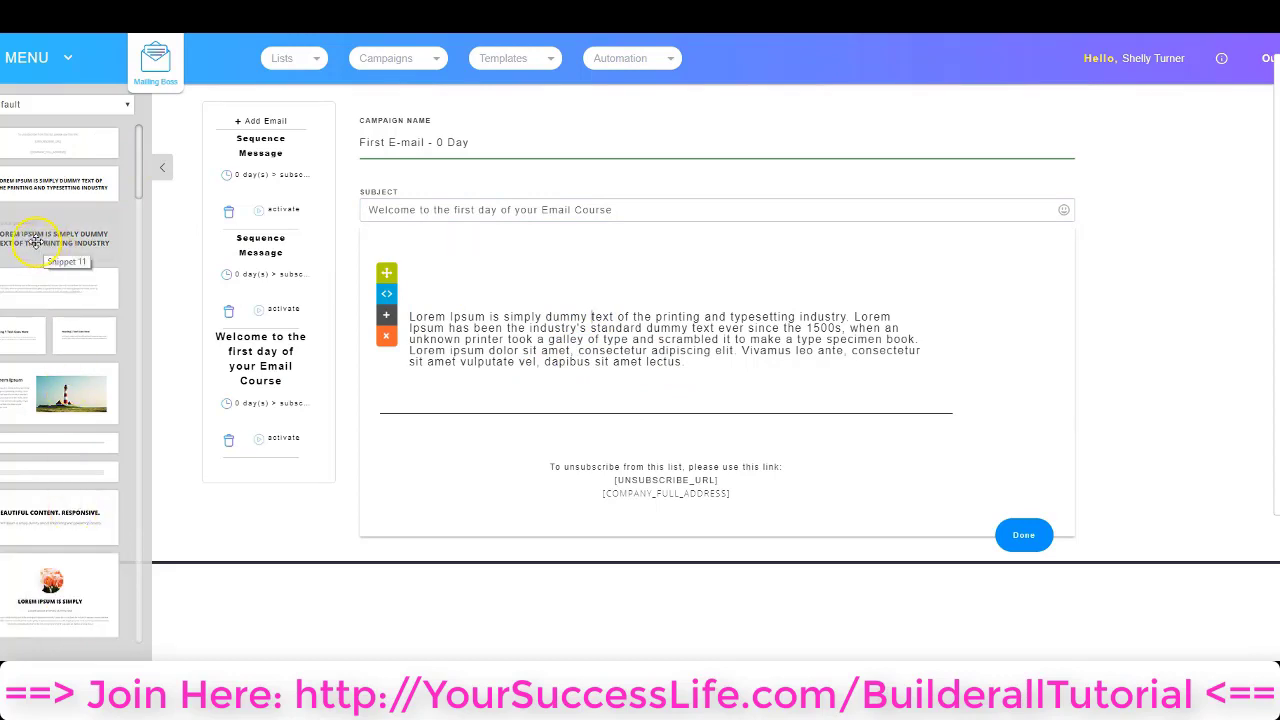
# Insert the Snippet 11 special-report headline and the lighthouse image-and-text block into the welcome email.
pyautogui.moveTo(26, 233); pyautogui.dragTo(645, 376)
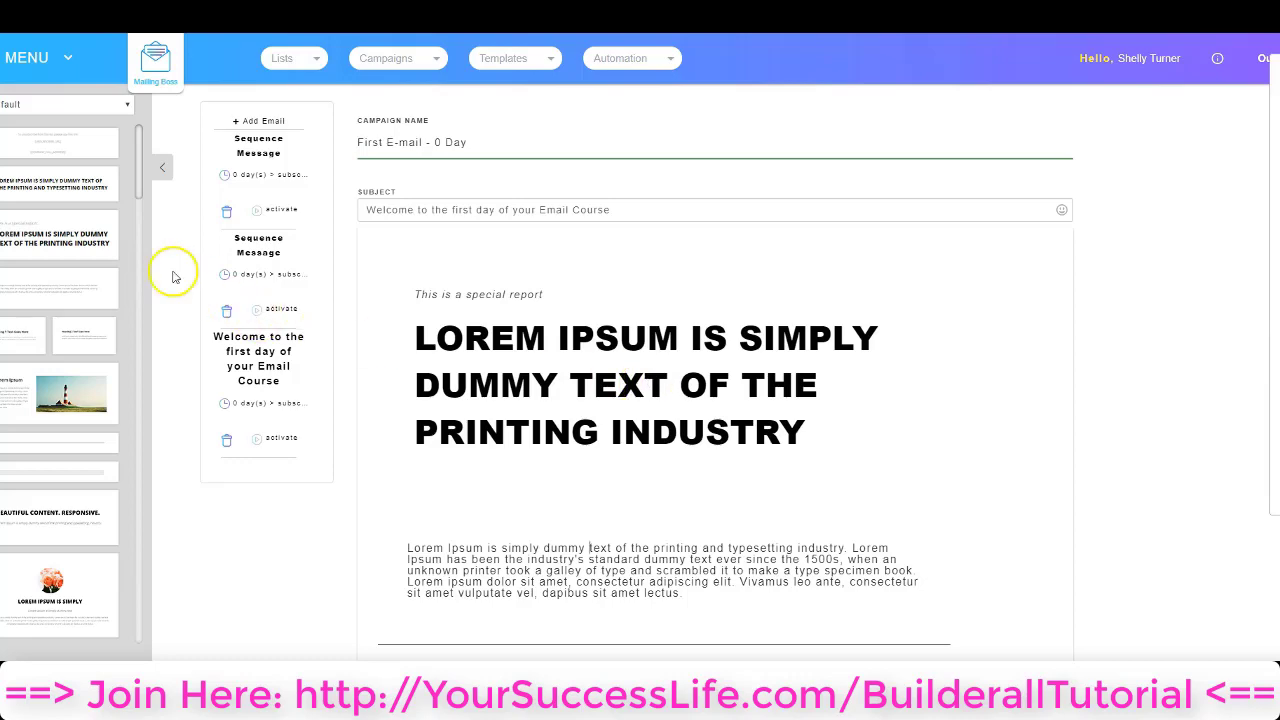
pyautogui.moveTo(41, 363); pyautogui.dragTo(648, 486)
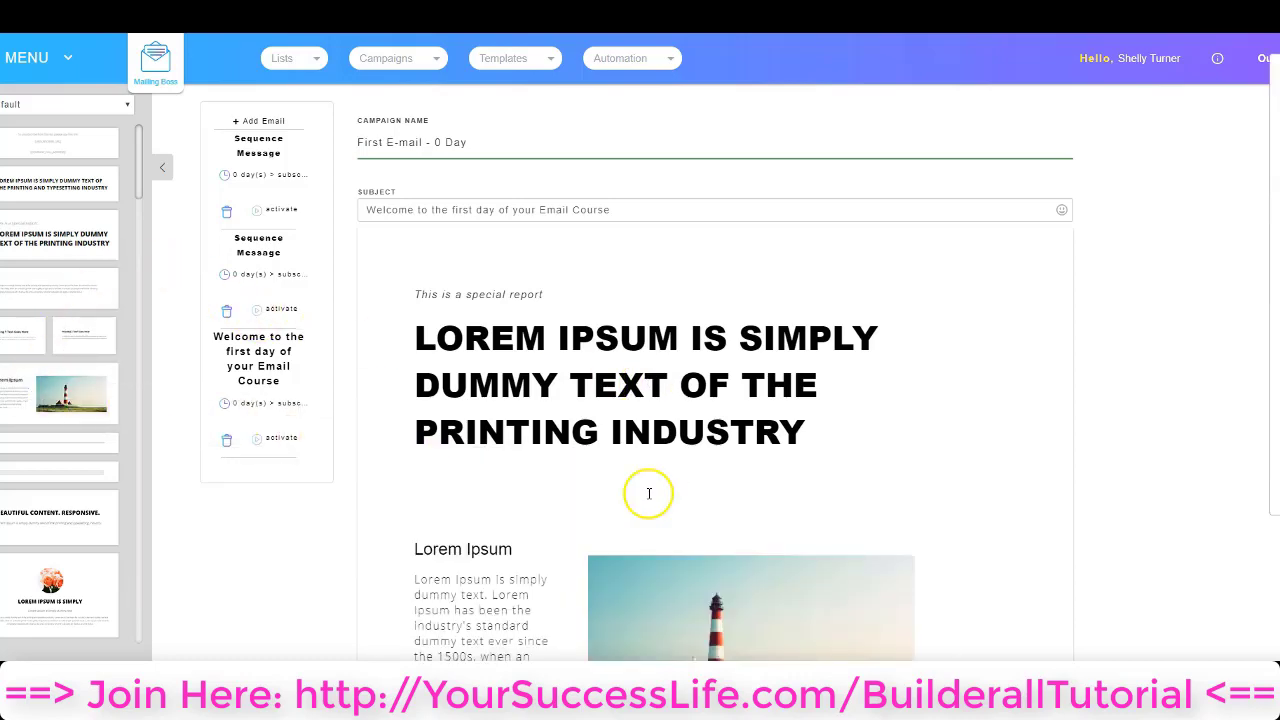
pyautogui.scroll(-3, 646, 491)
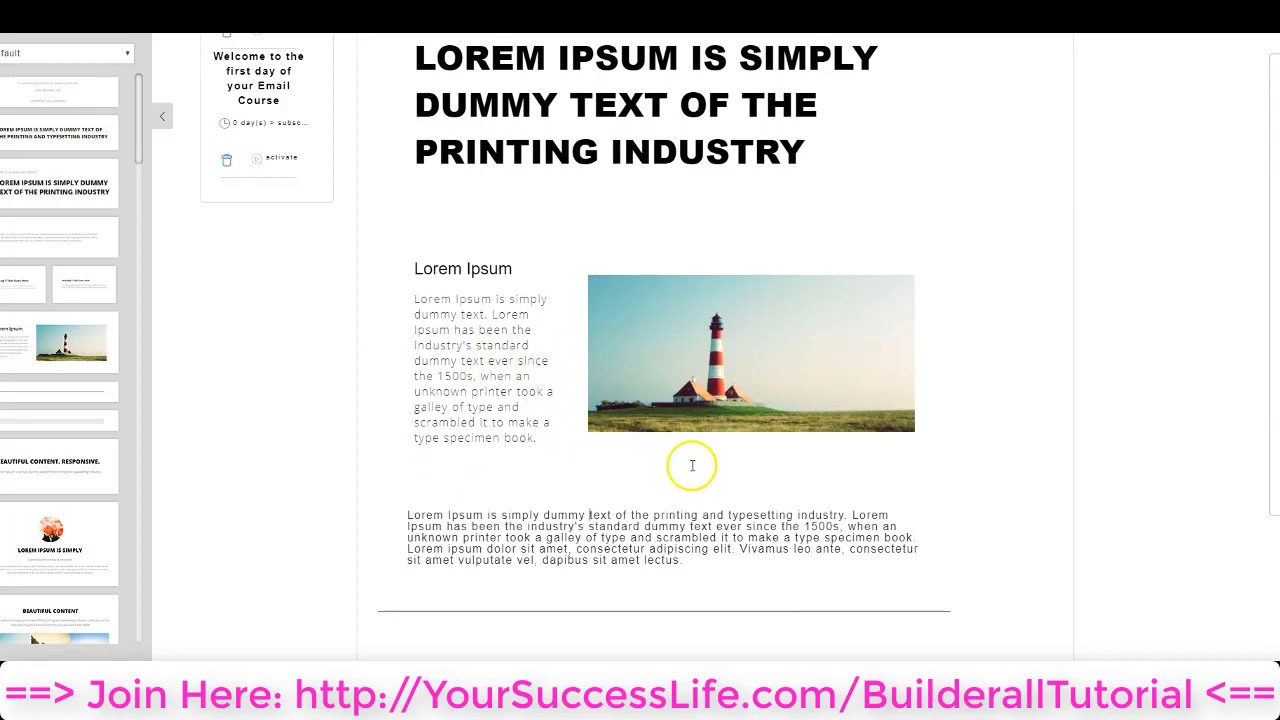
pyautogui.scroll(1, 700, 490)
pyautogui.scroll(3, 707, 472)
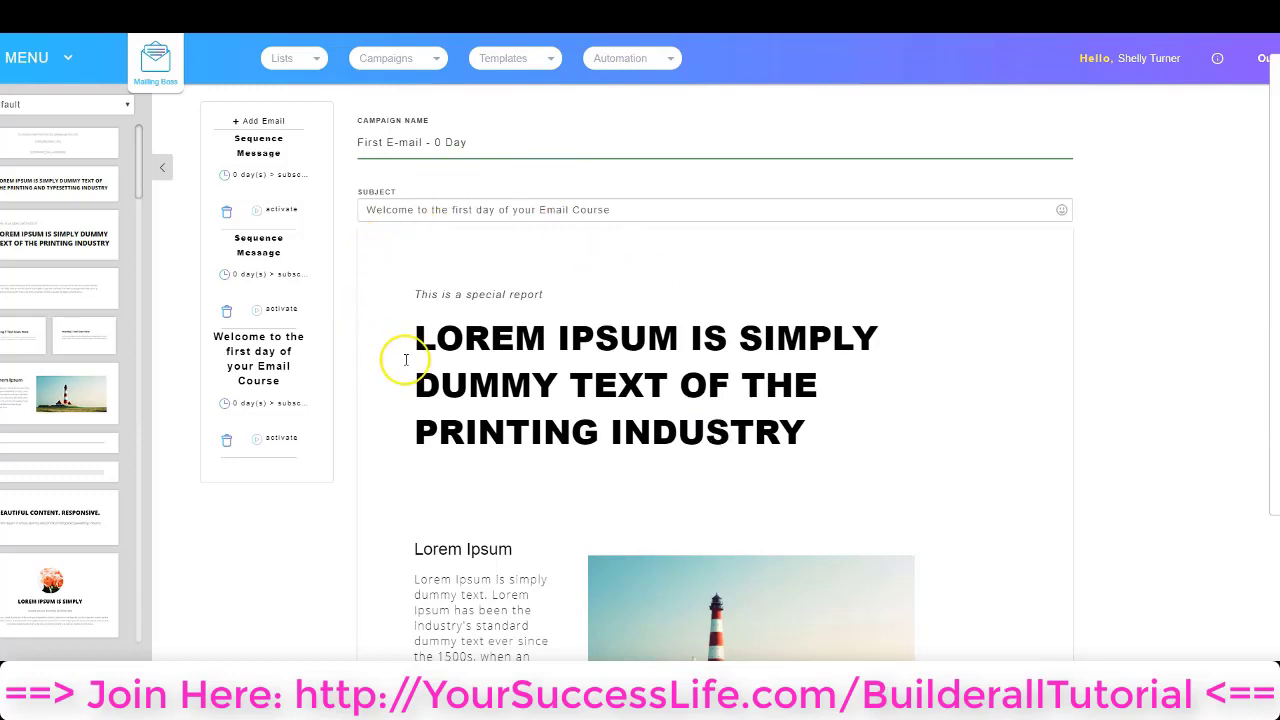
pyautogui.scroll(-1, 416, 361)
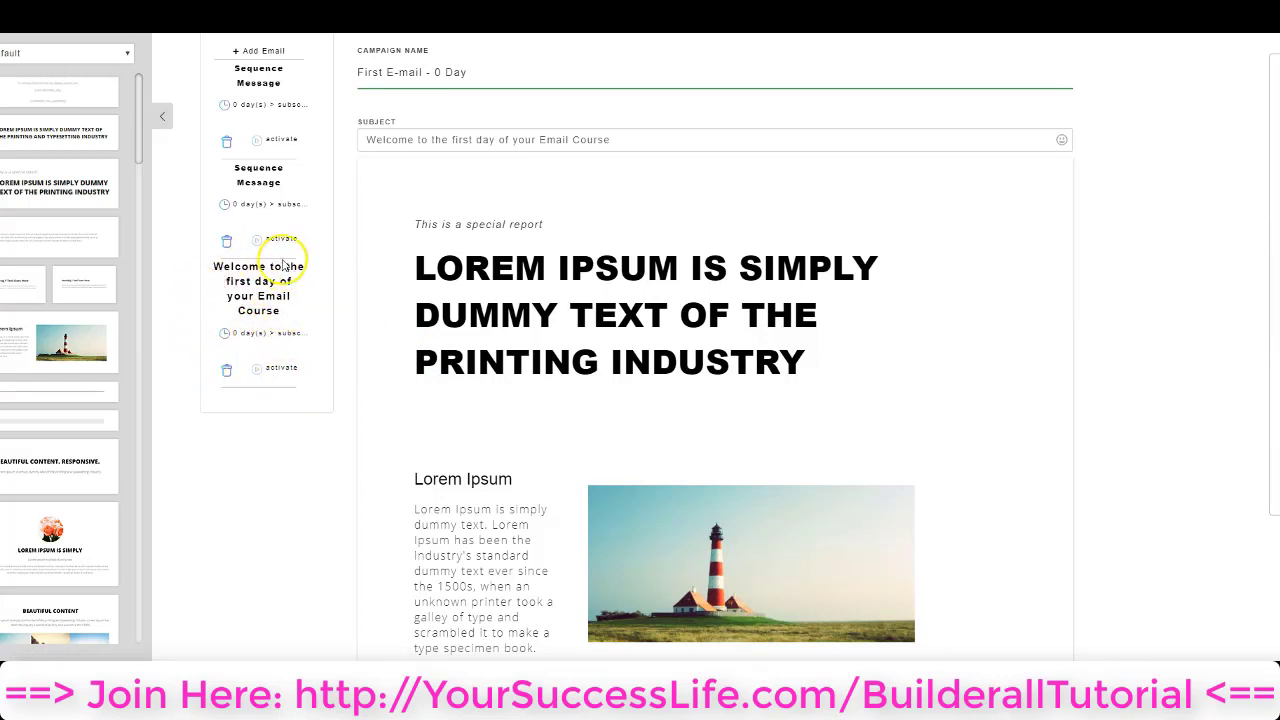
# Save the welcome email's timing as 0 days after subscribe, activate it, and open the next message.
pyautogui.click(255, 334)
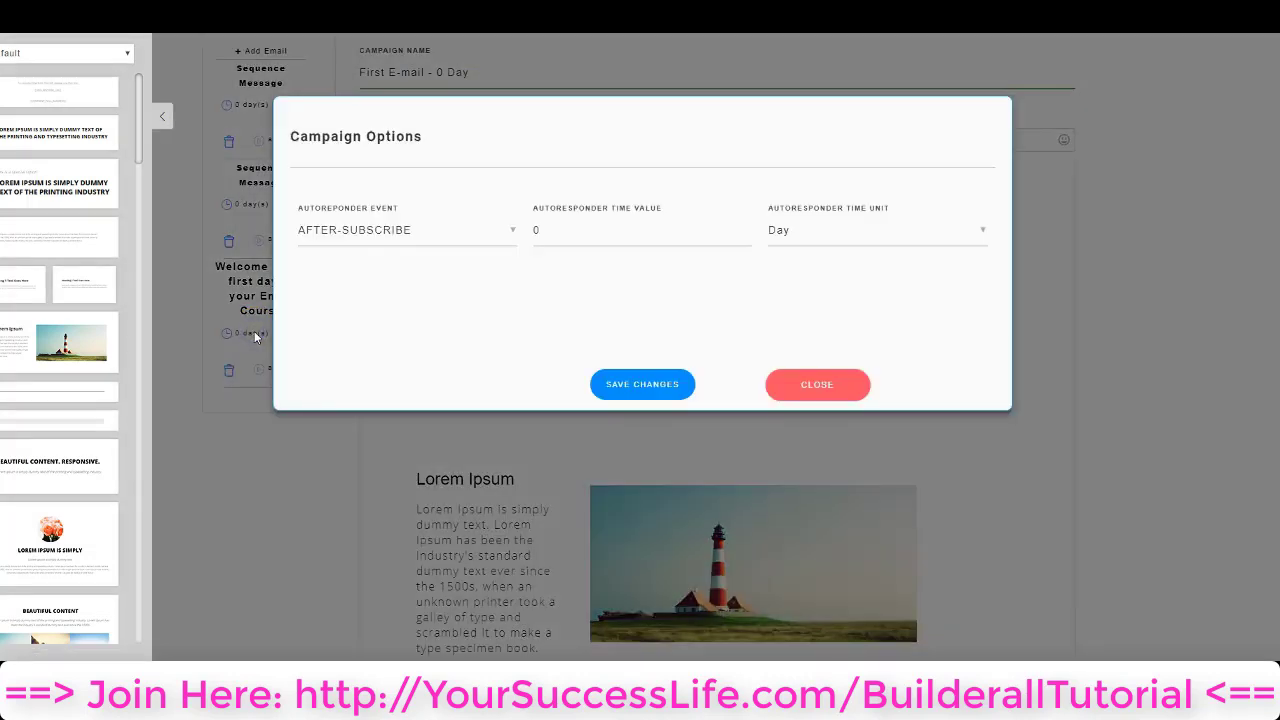
pyautogui.click(360, 232)
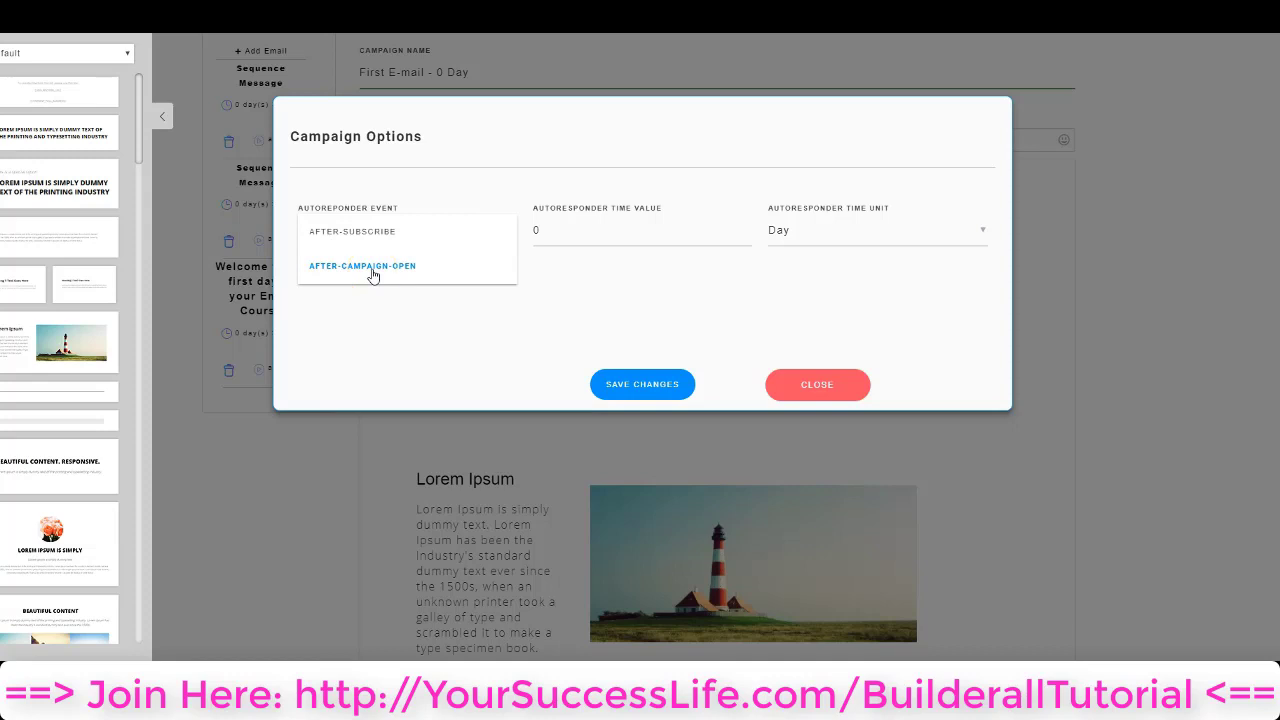
pyautogui.click(366, 232)
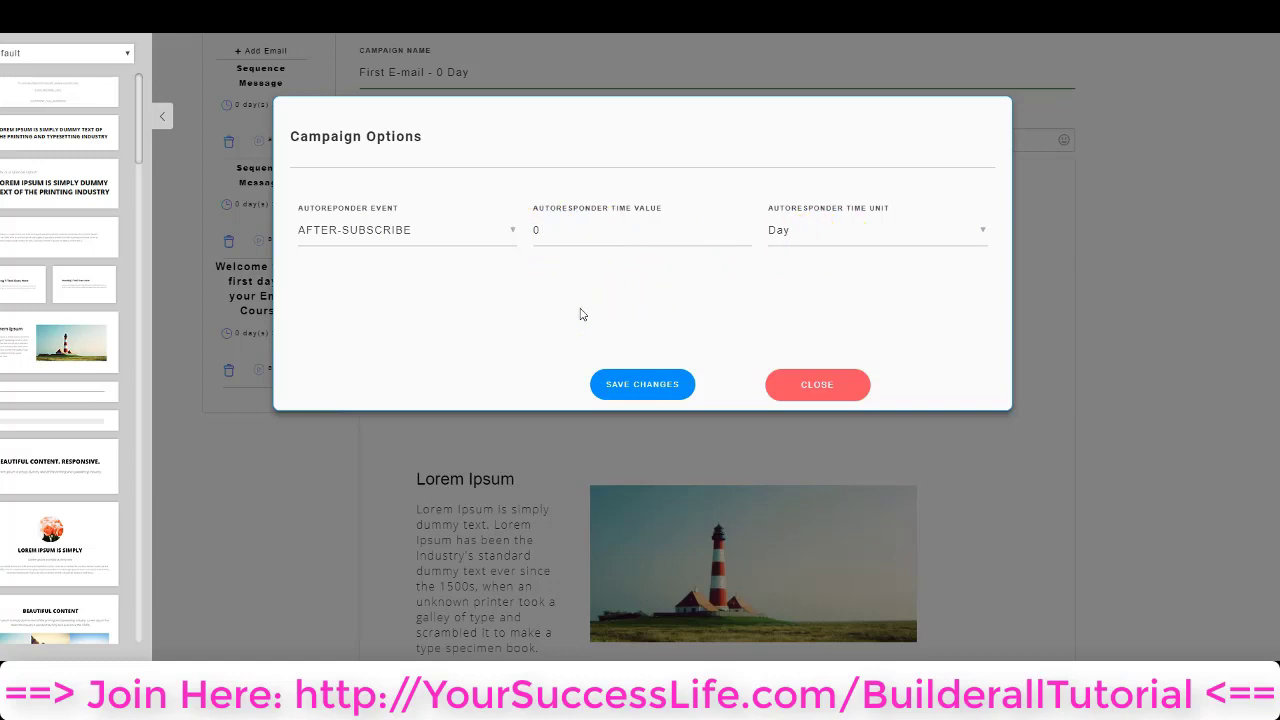
pyautogui.click(642, 384)
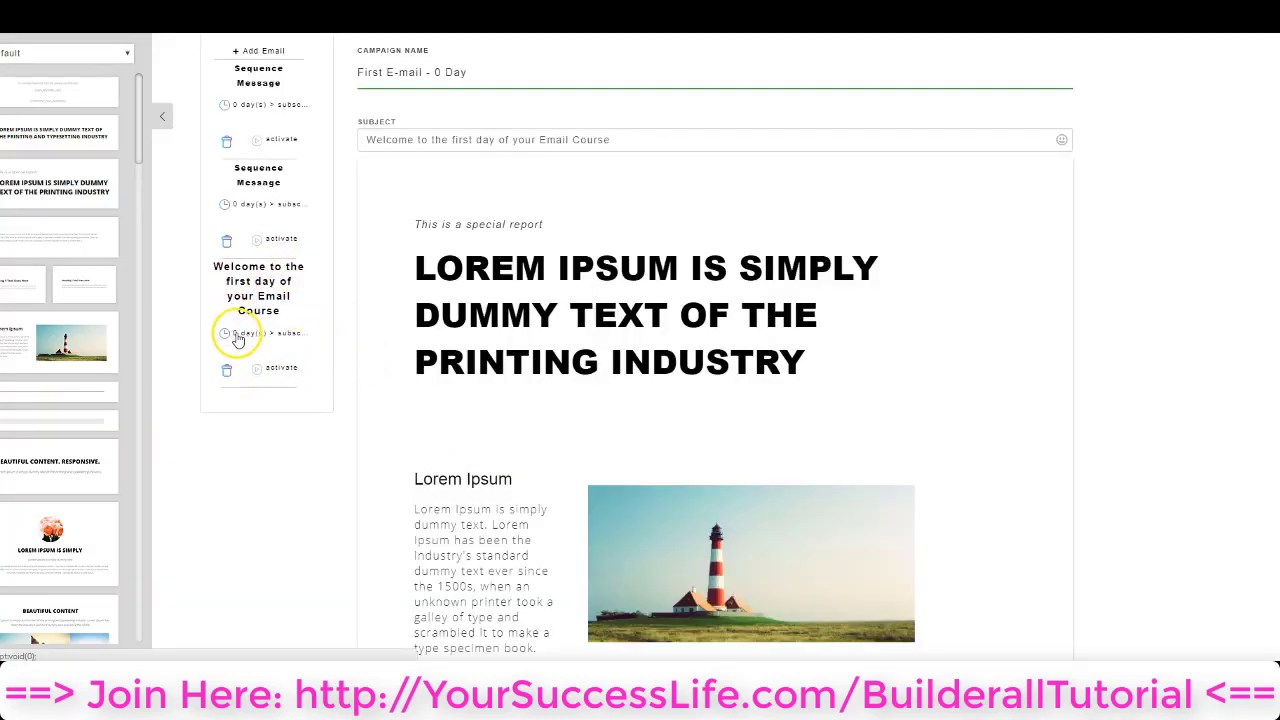
pyautogui.click(279, 369)
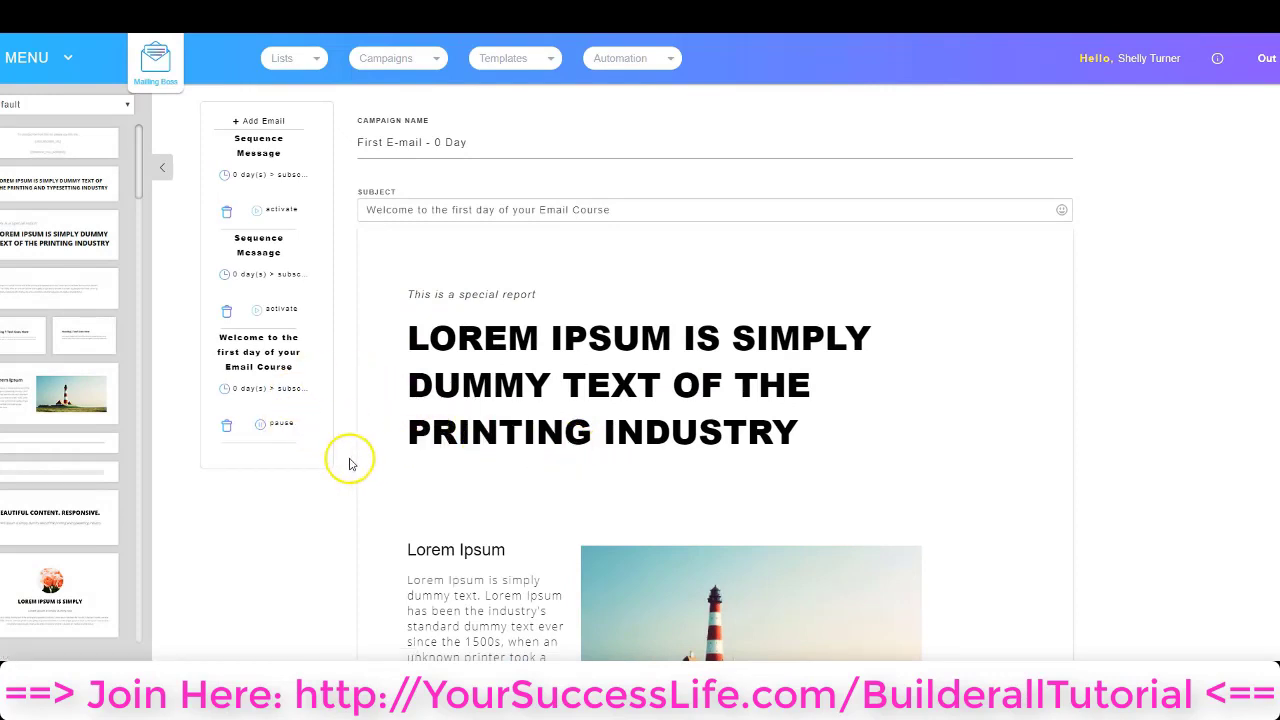
pyautogui.click(251, 433)
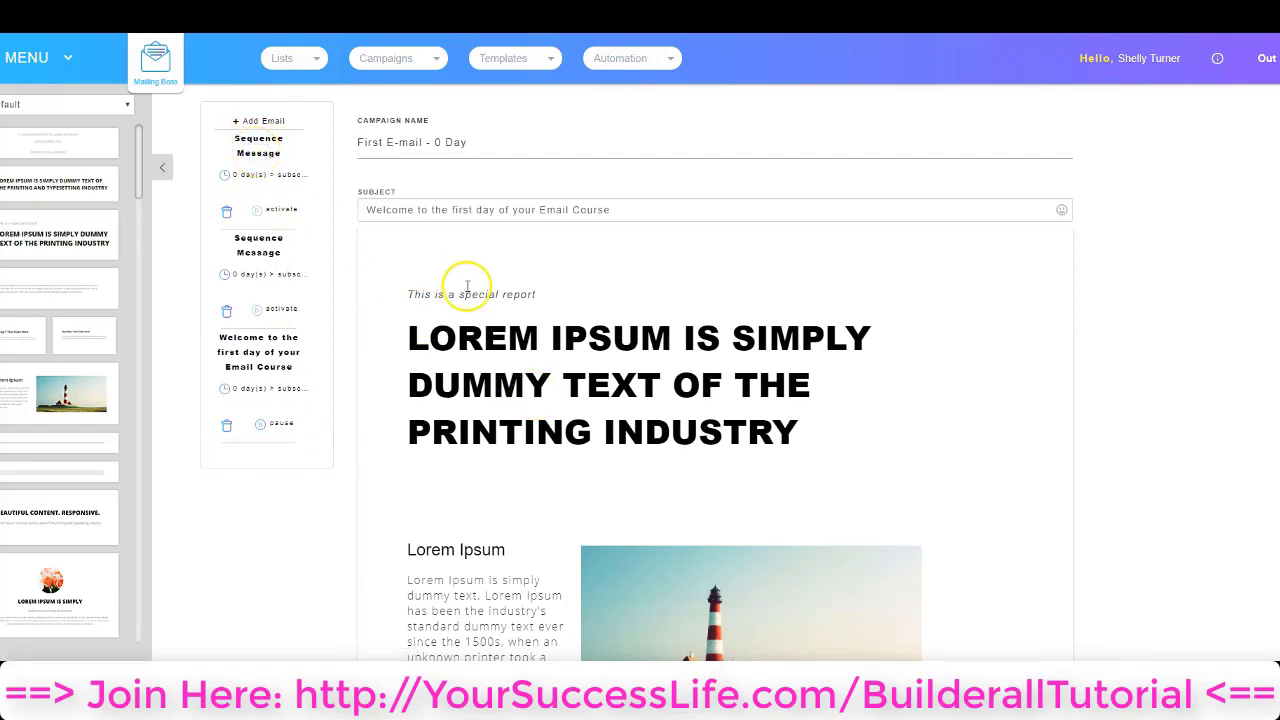
# Rename the second email 'Second Email - 2 Day' with subject 'Lesson 2 of your Email Course'.
pyautogui.moveTo(475, 143); pyautogui.dragTo(360, 142)
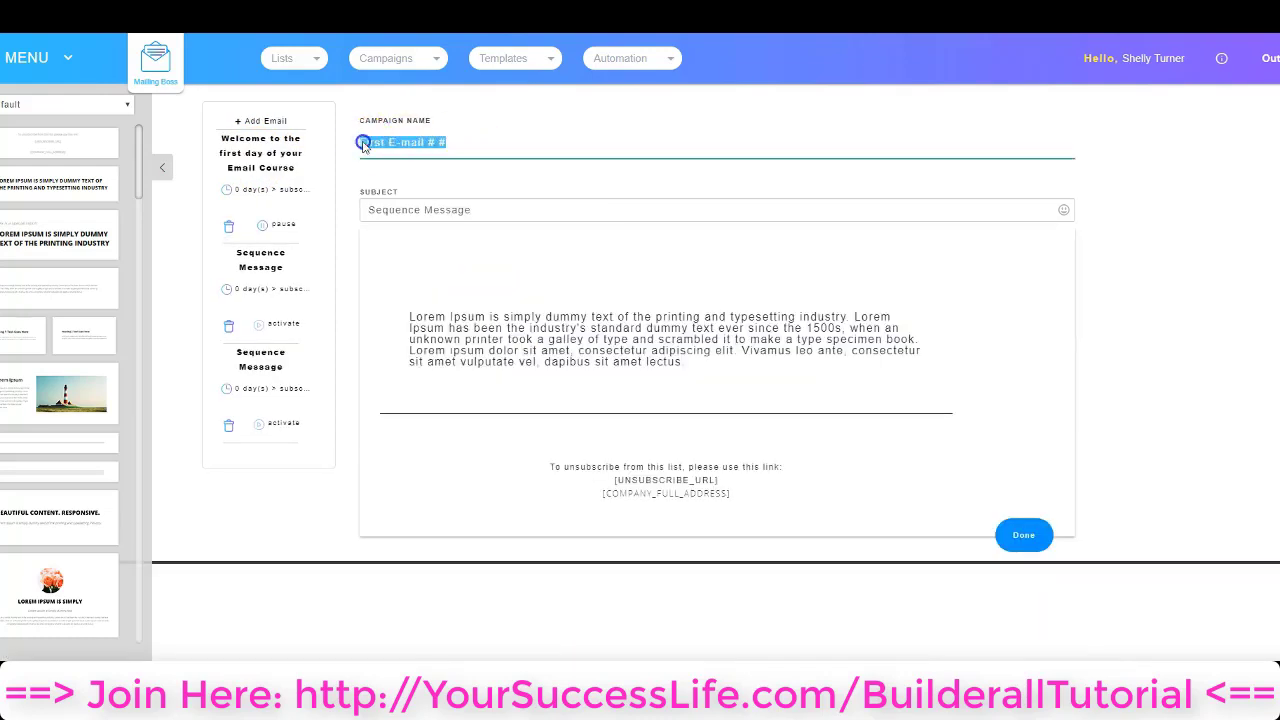
pyautogui.write('Second Email - 2 Day')
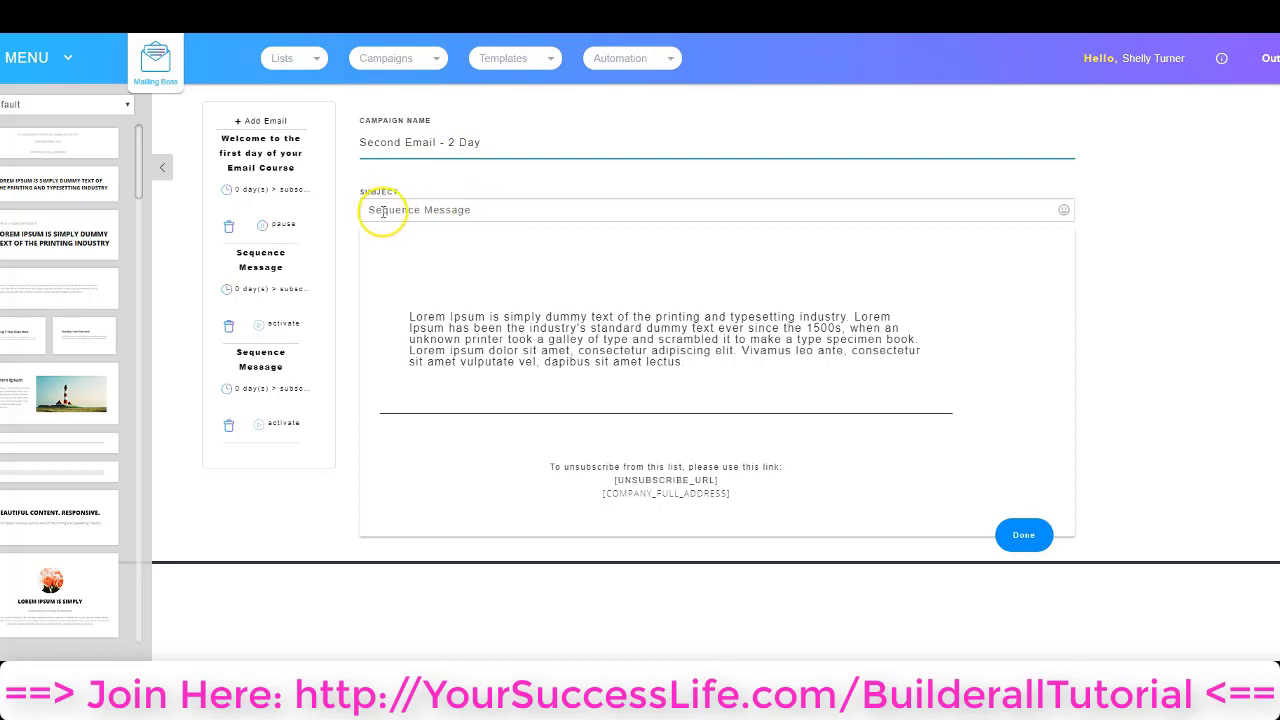
pyautogui.moveTo(369, 209); pyautogui.dragTo(476, 212)
pyautogui.write('Lesson 2 of your Email Course')
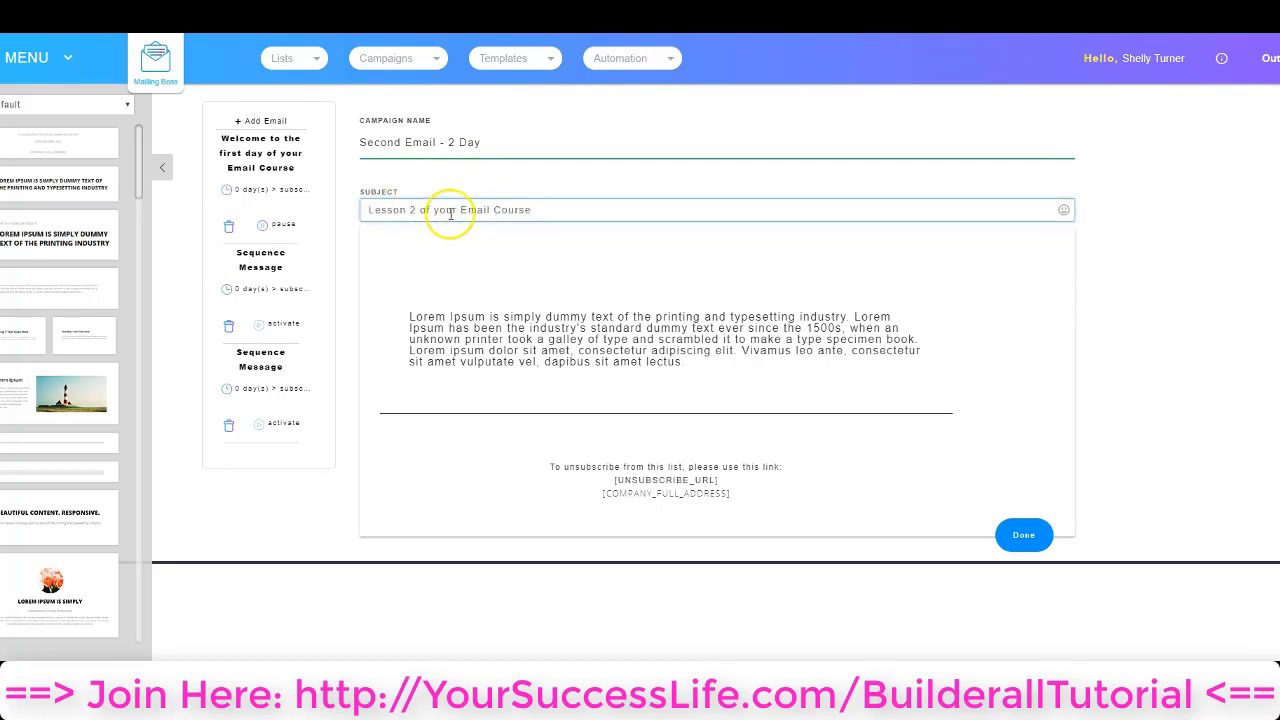
pyautogui.click(538, 333)
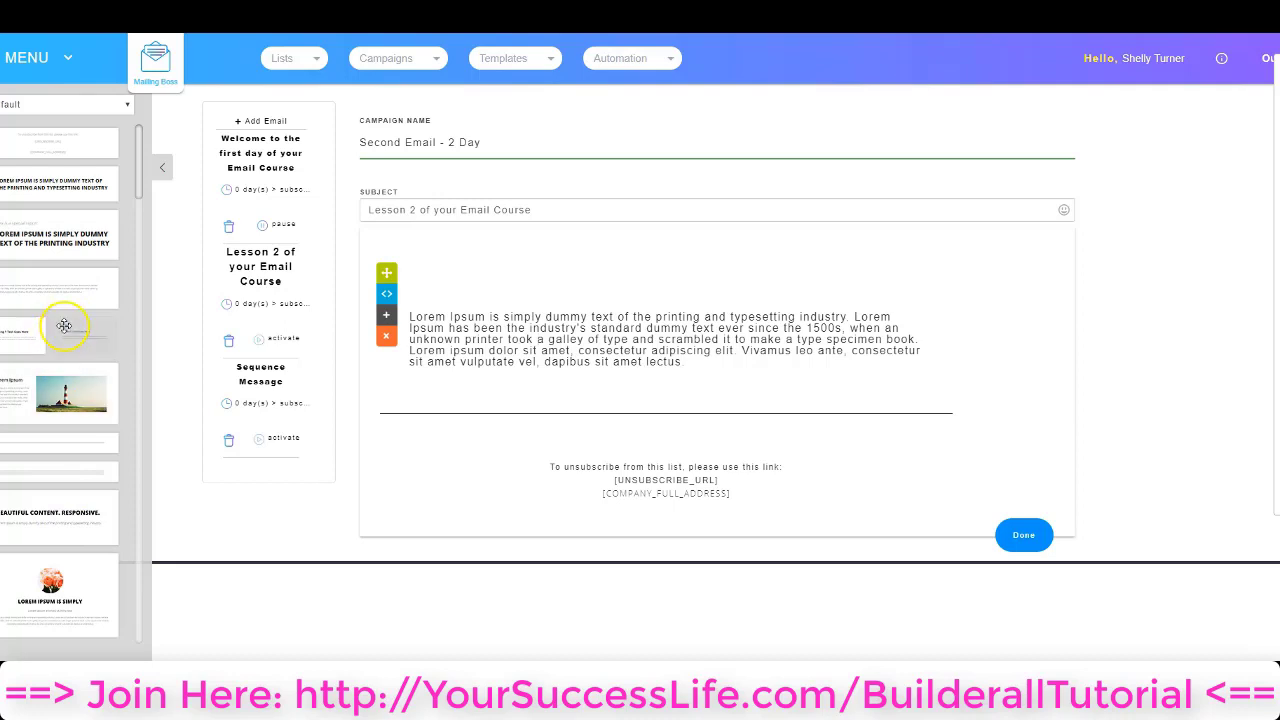
# Add the special-report heading block to the Lesson 2 body and move it above the paragraph.
pyautogui.moveTo(34, 234); pyautogui.dragTo(605, 268)
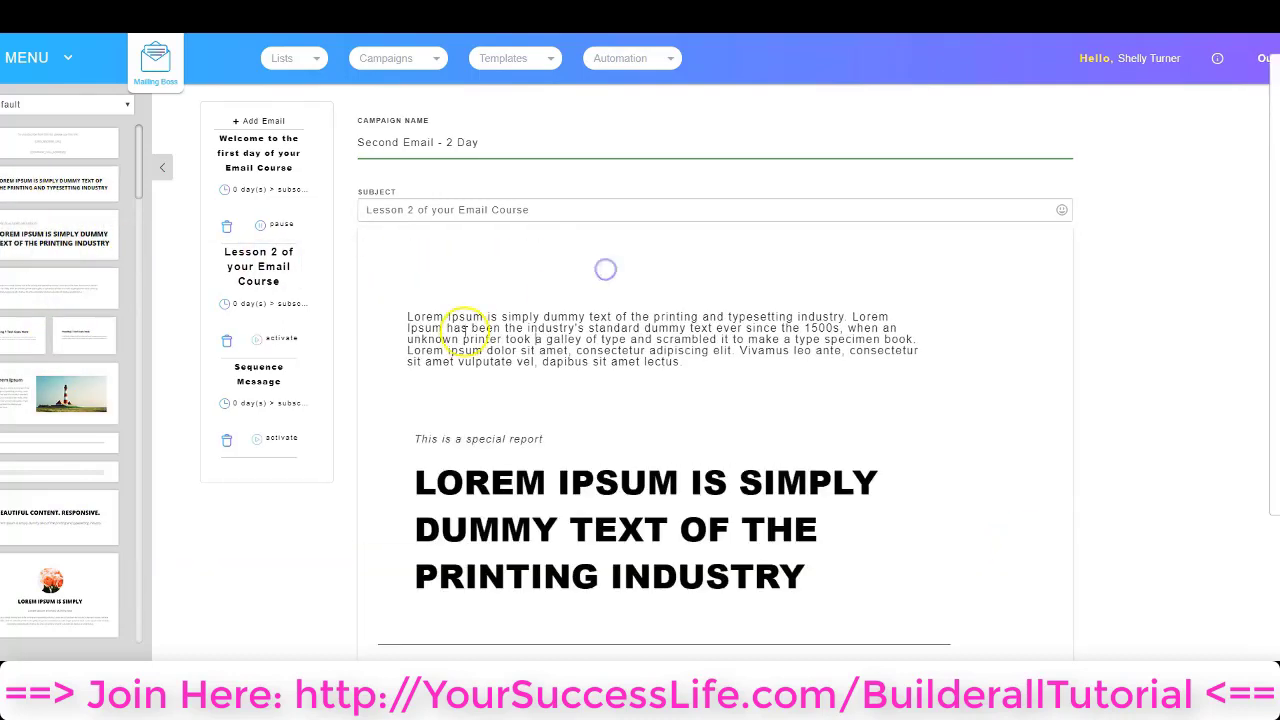
pyautogui.click(512, 530)
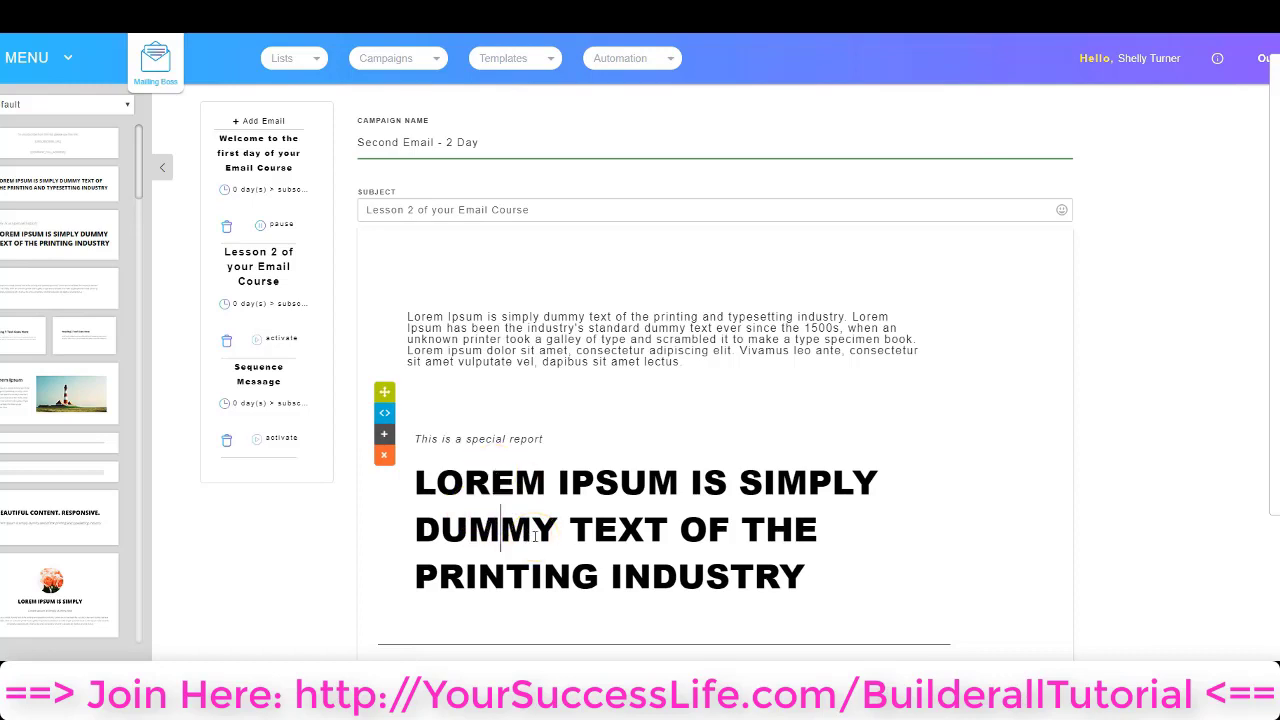
pyautogui.click(556, 528)
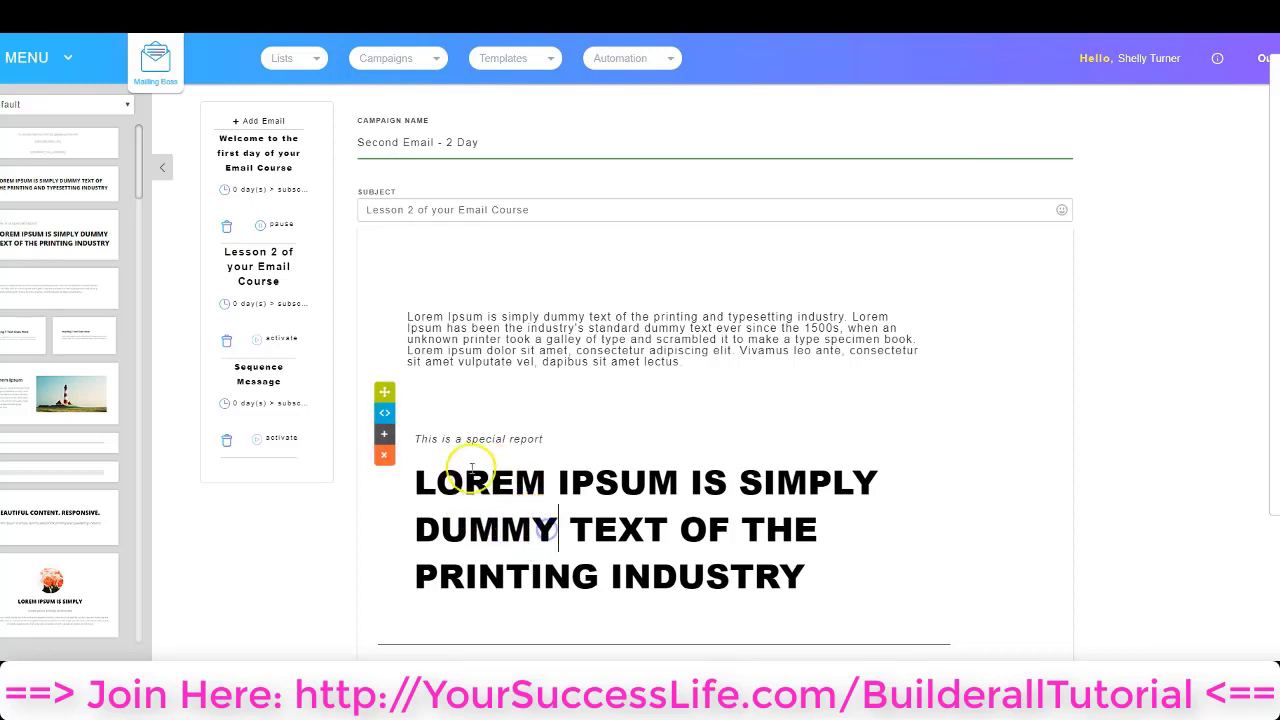
pyautogui.moveTo(384, 437); pyautogui.dragTo(384, 207)
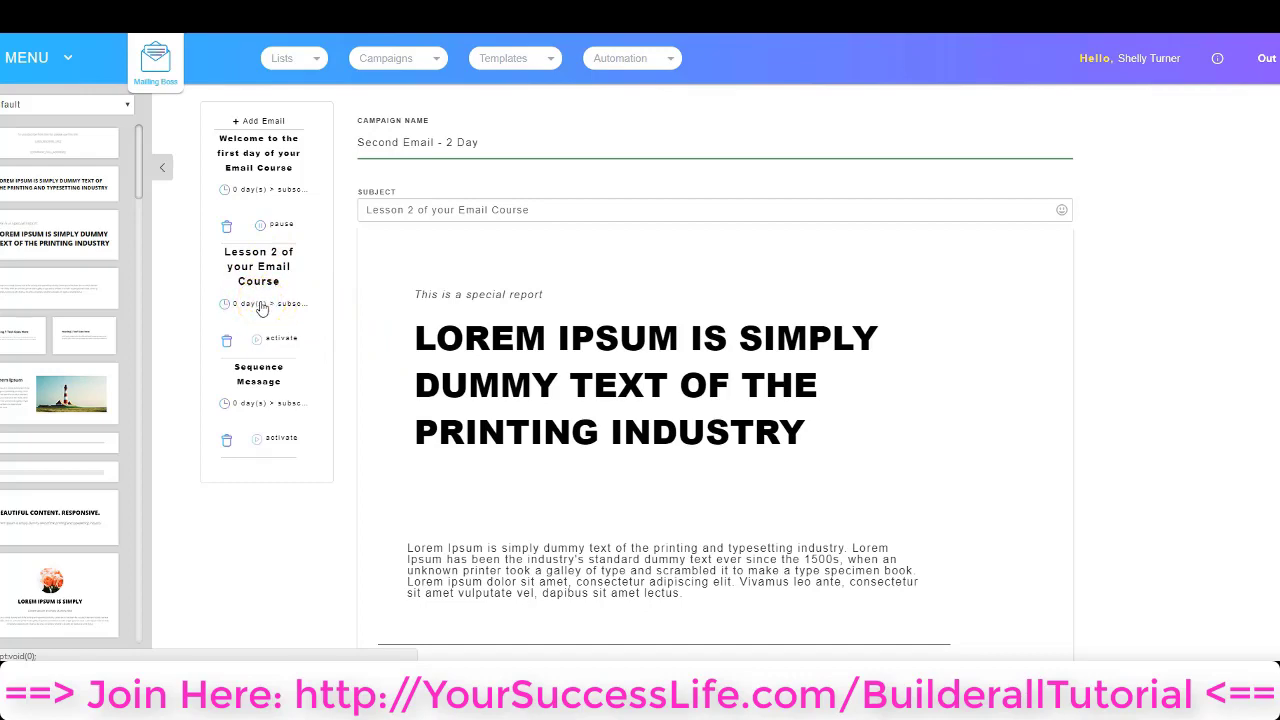
# Set the Lesson 2 email to send 2 days after subscribe, then open the remaining Sequence Message.
pyautogui.click(293, 302)
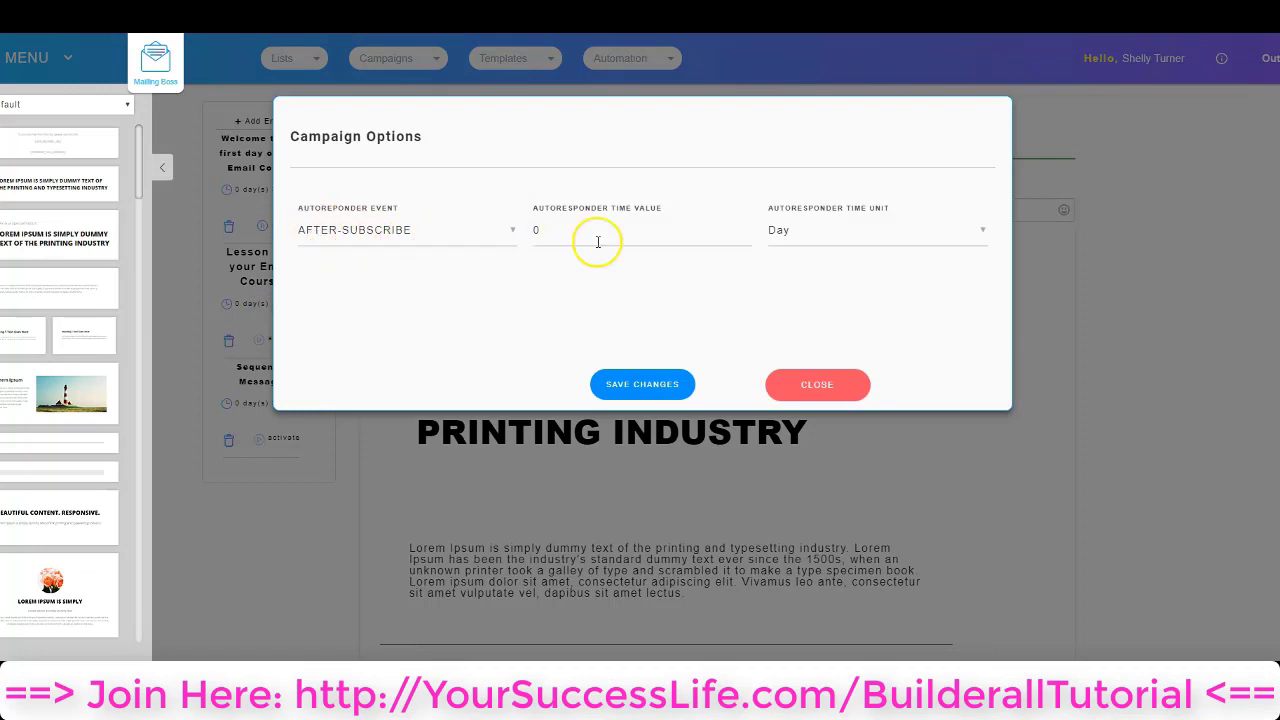
pyautogui.write('2')
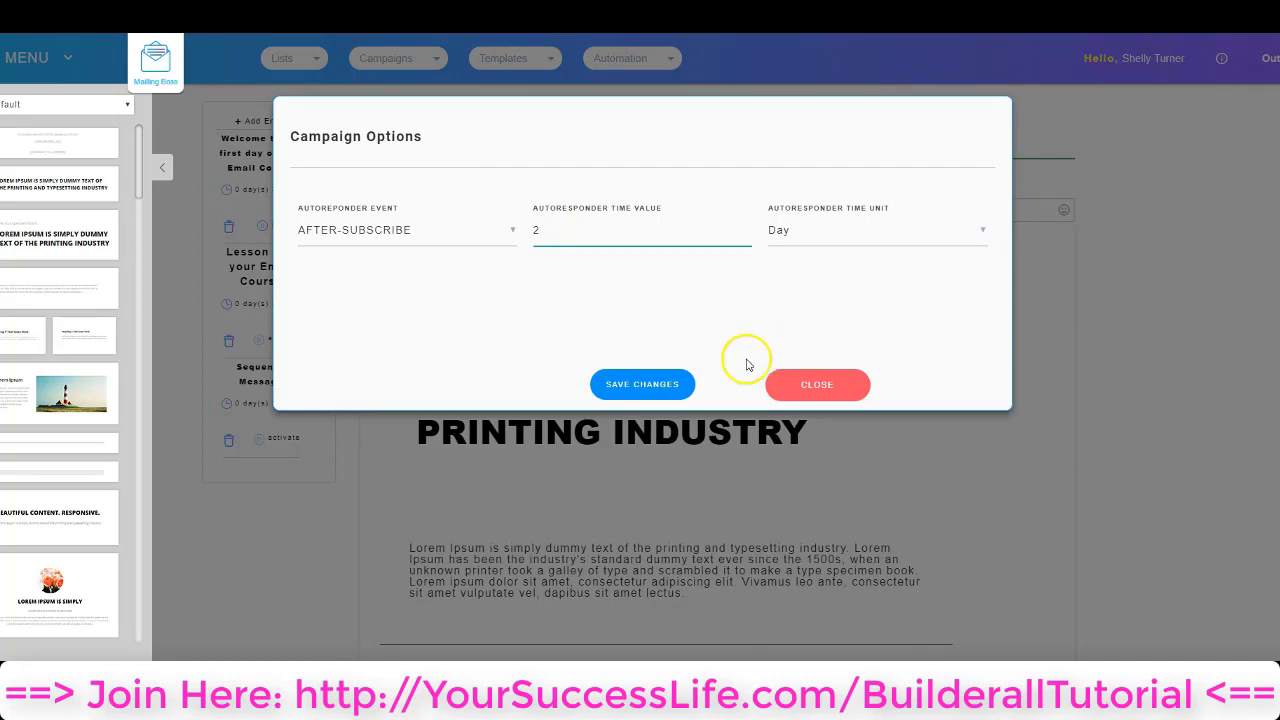
pyautogui.click(640, 388)
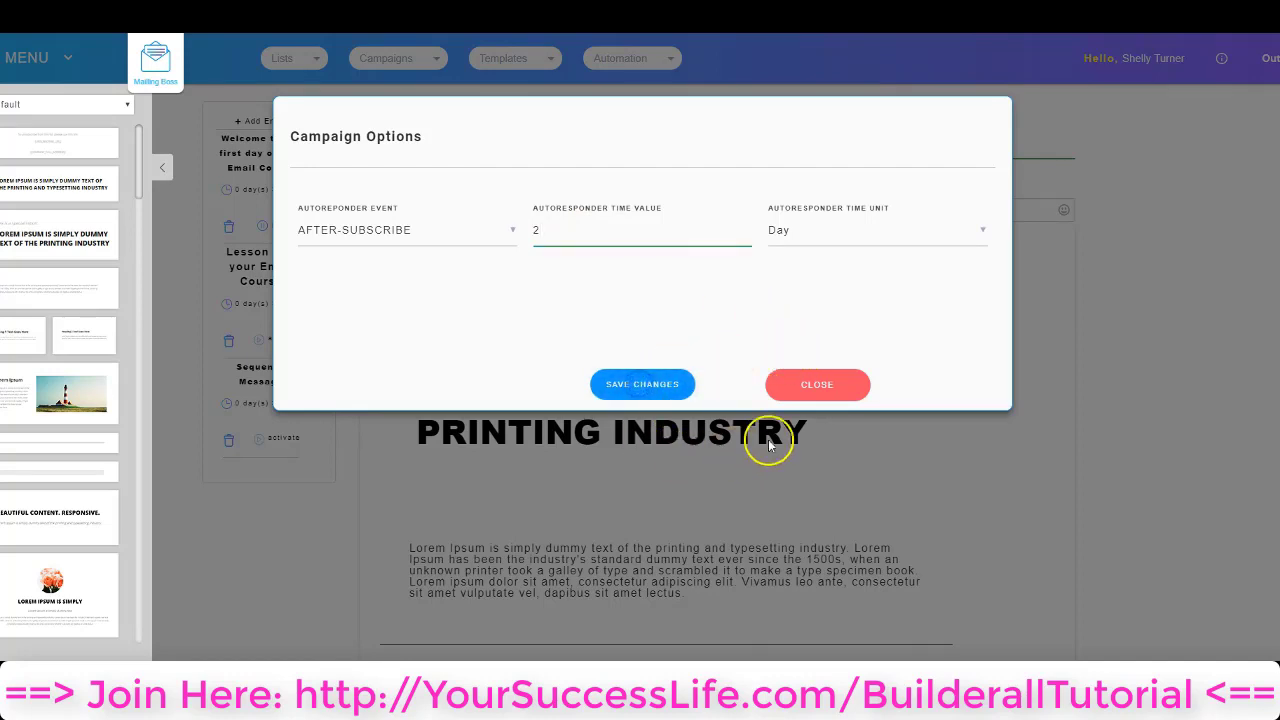
pyautogui.click(805, 392)
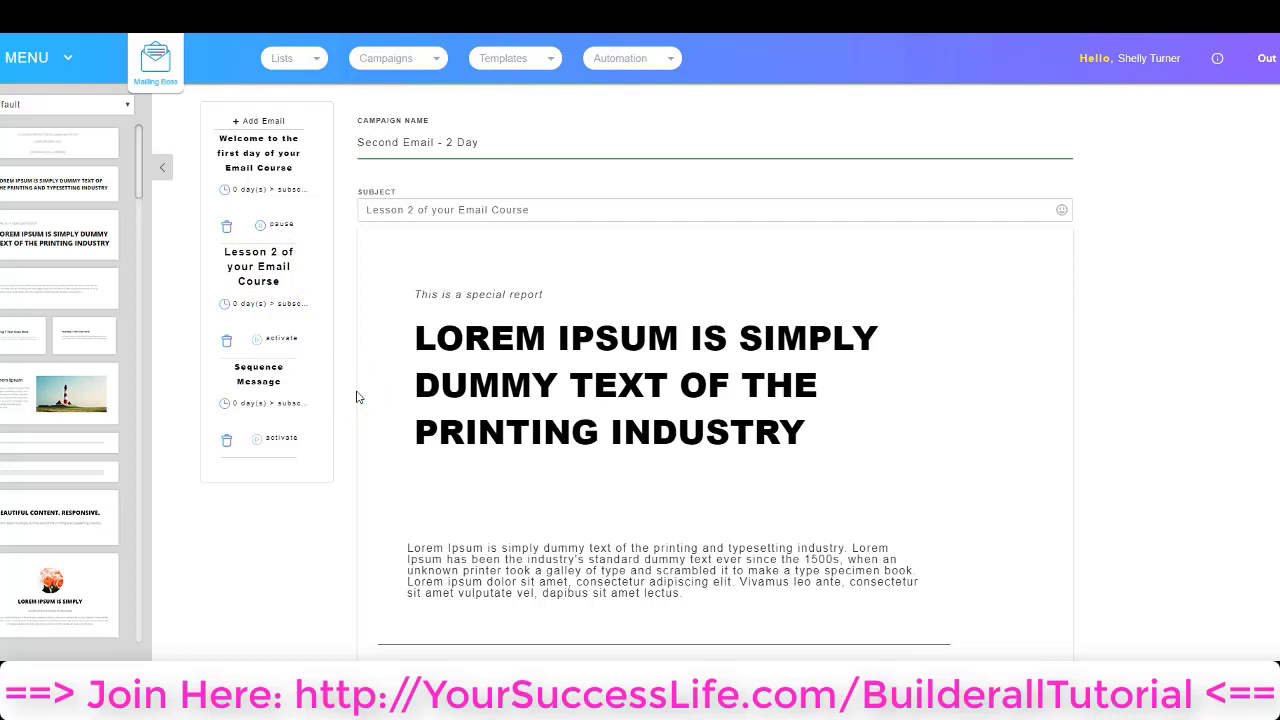
pyautogui.click(268, 252)
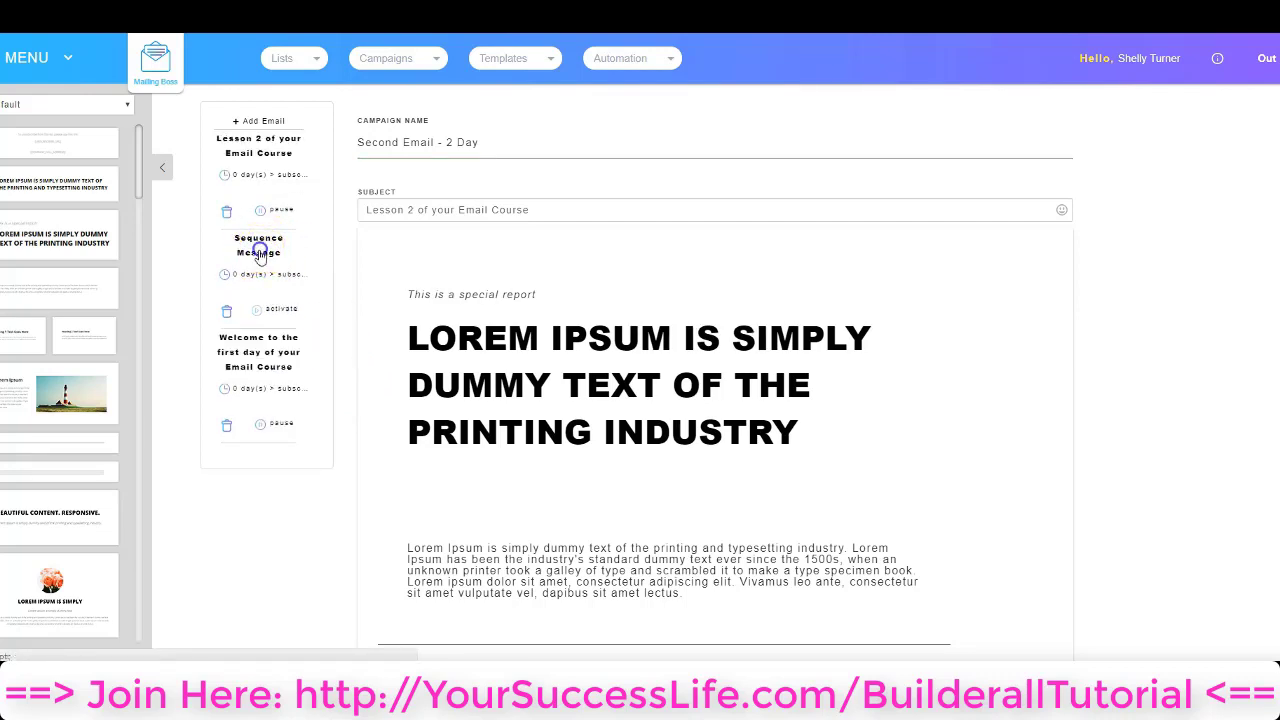
# Replace the campaign name with 'Third email - 4 day' and the subject with 'Lesson 3 of your Email Course'.
pyautogui.doubleClick(372, 143)
pyautogui.write('Third email - 4 day')
pyautogui.click(390, 152)
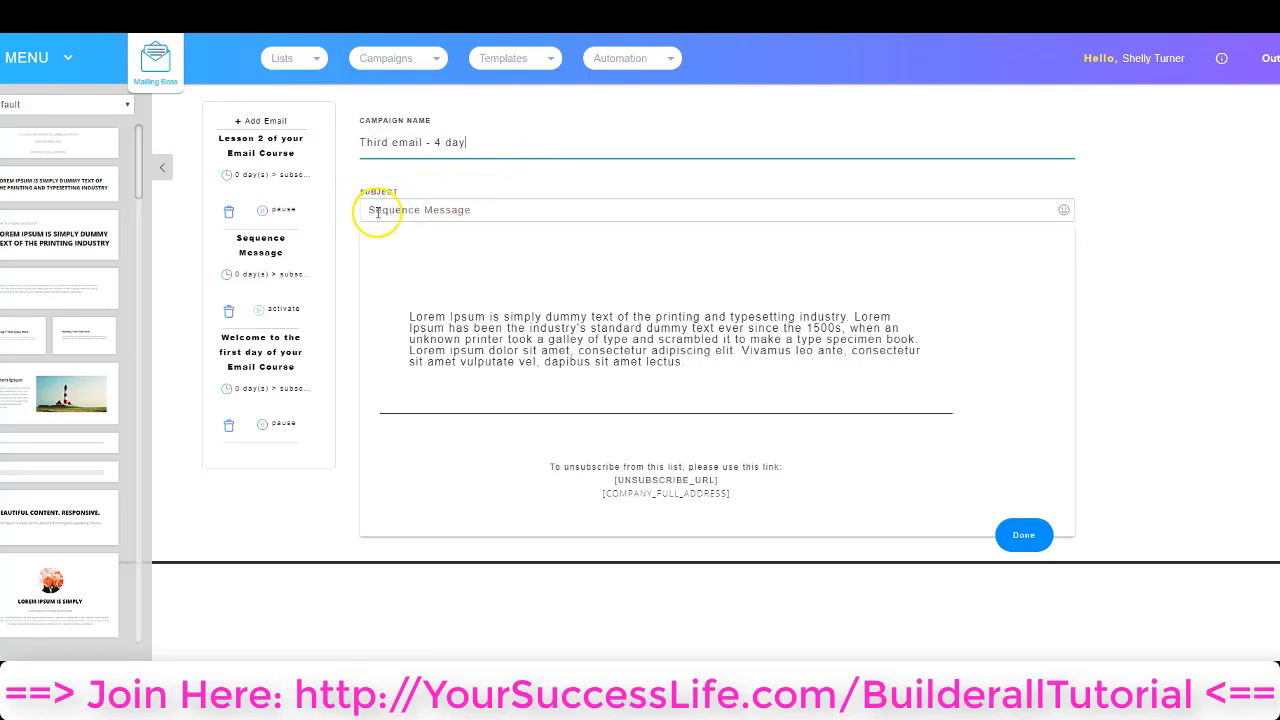
pyautogui.moveTo(370, 210); pyautogui.dragTo(537, 214)
pyautogui.write('Lesson 3 of your Email Course')
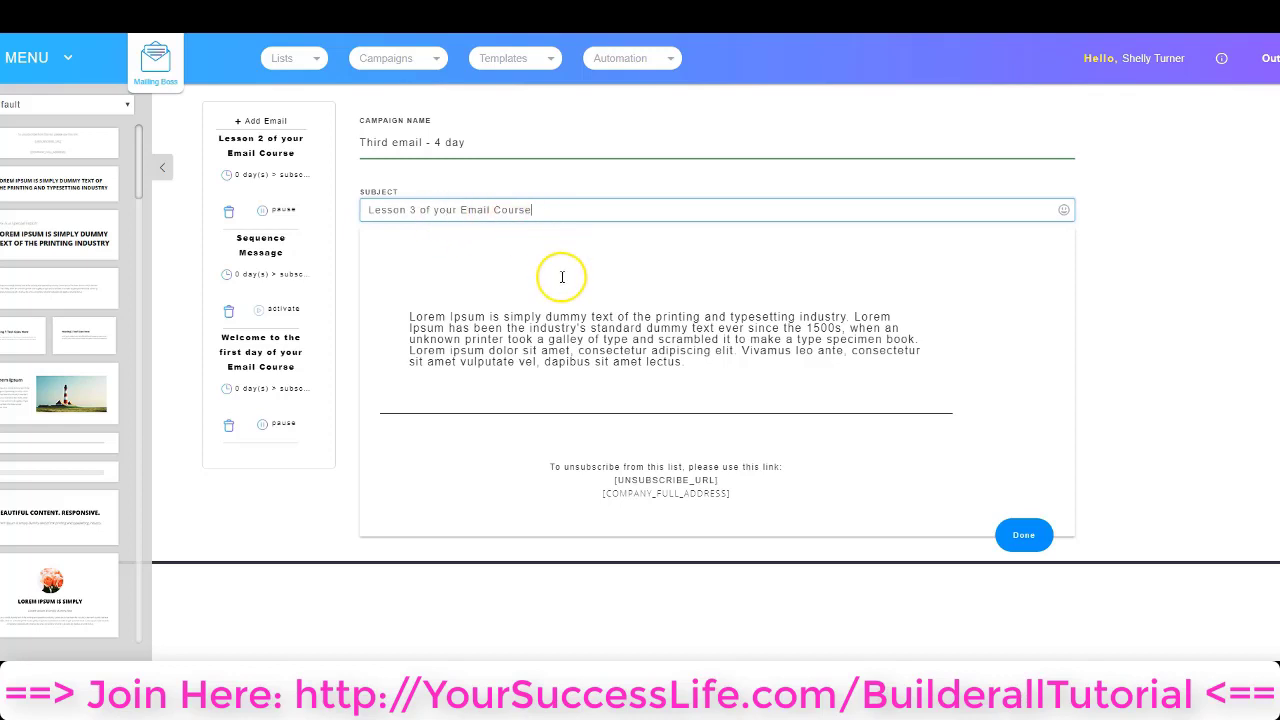
# Drop the special-report template, with its Beautiful Content images, into the Lesson 3 email body.
pyautogui.click(565, 332)
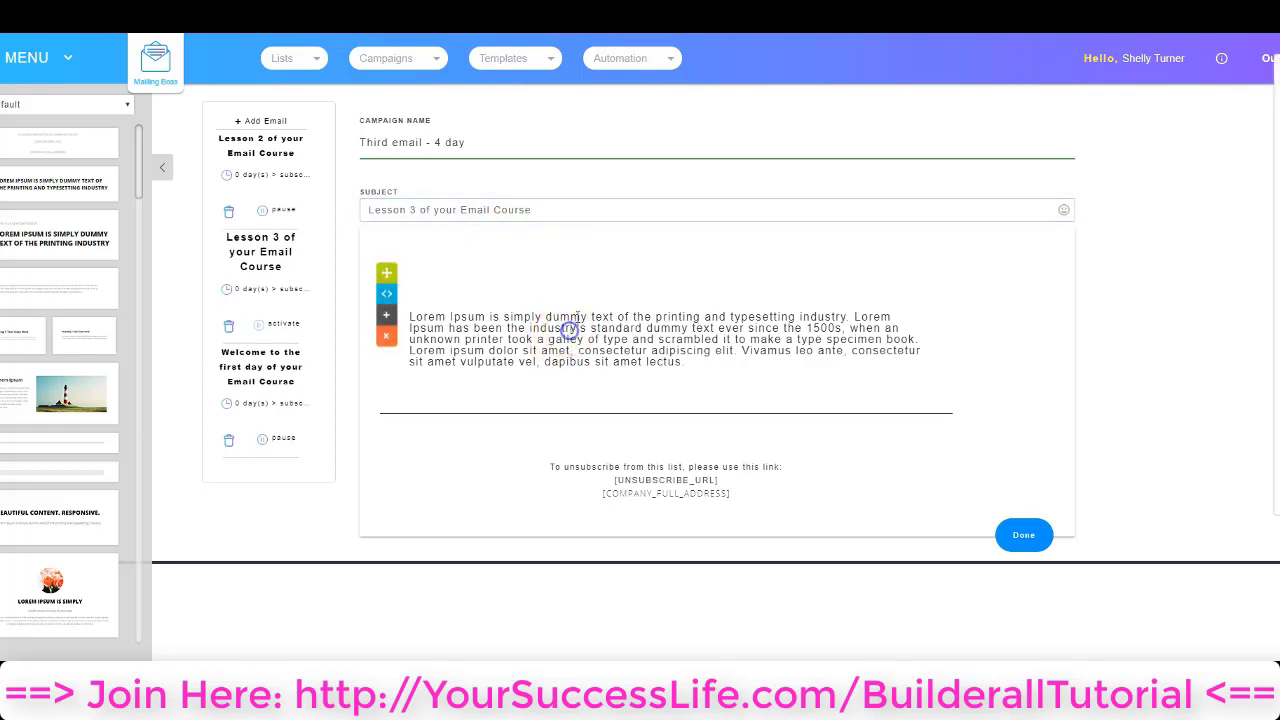
pyautogui.moveTo(60, 235); pyautogui.dragTo(541, 456)
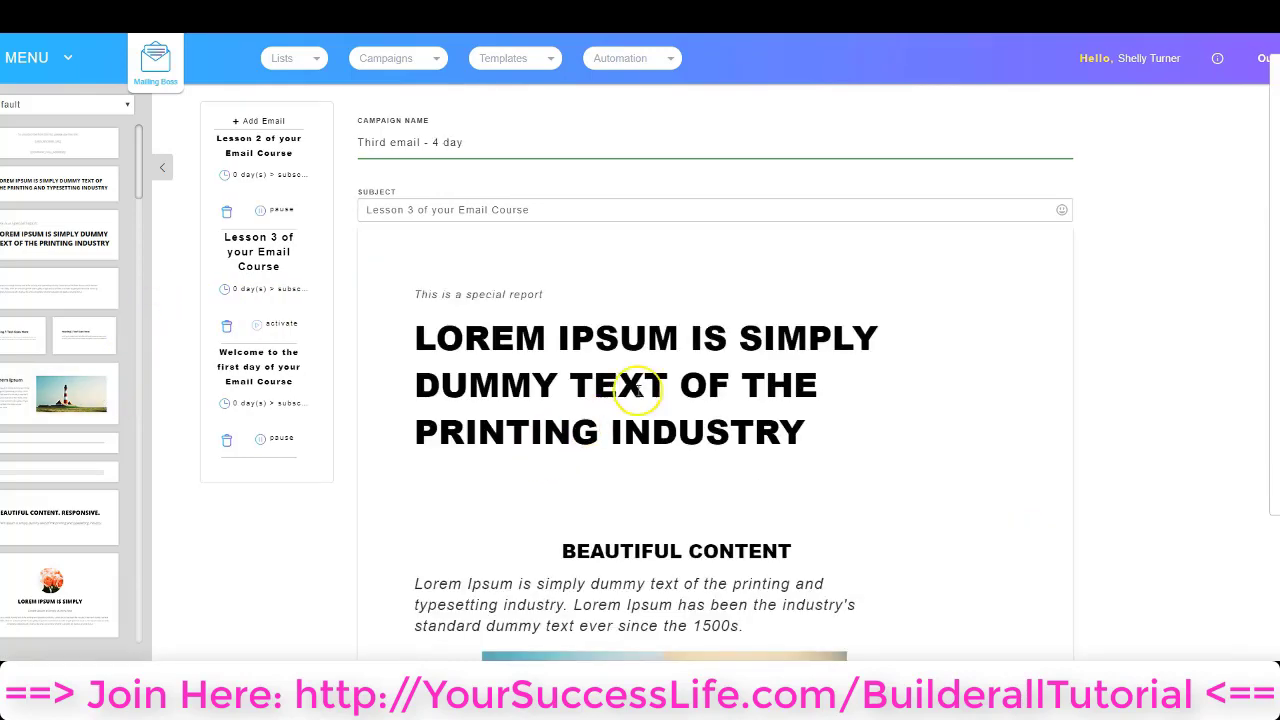
pyautogui.scroll(-4, 616, 436)
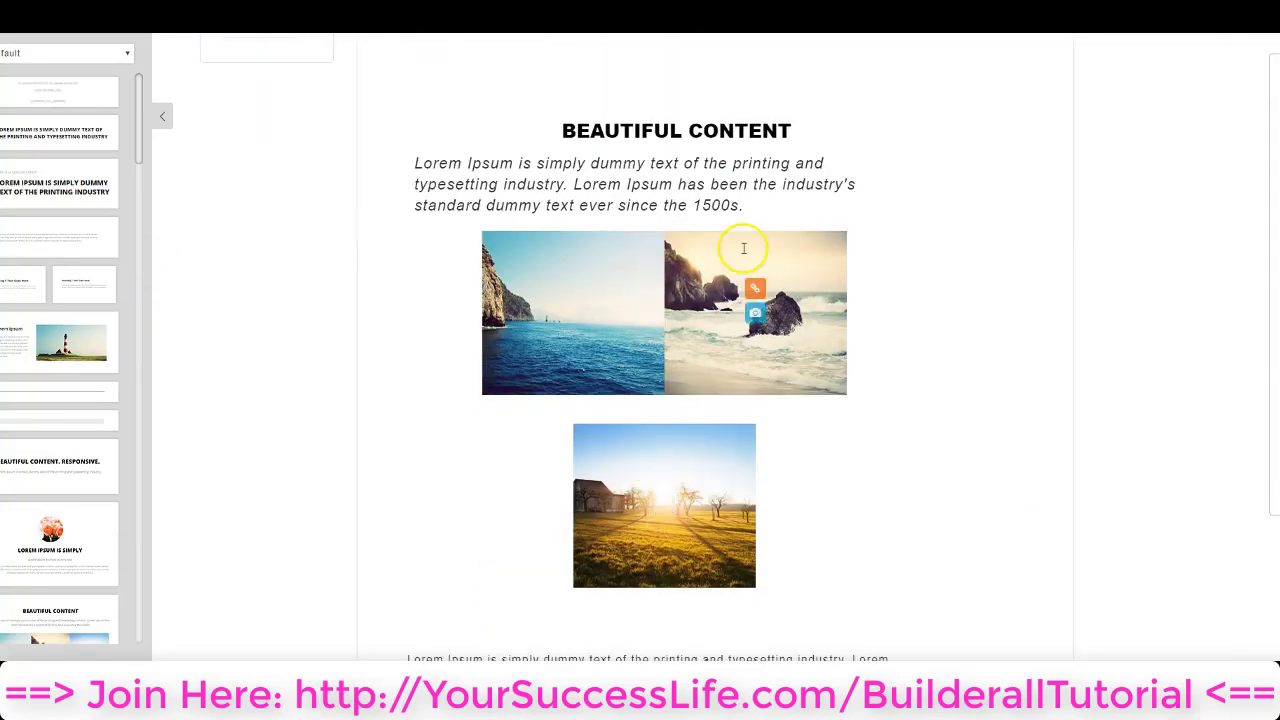
pyautogui.scroll(2, 701, 397)
pyautogui.scroll(3, 701, 397)
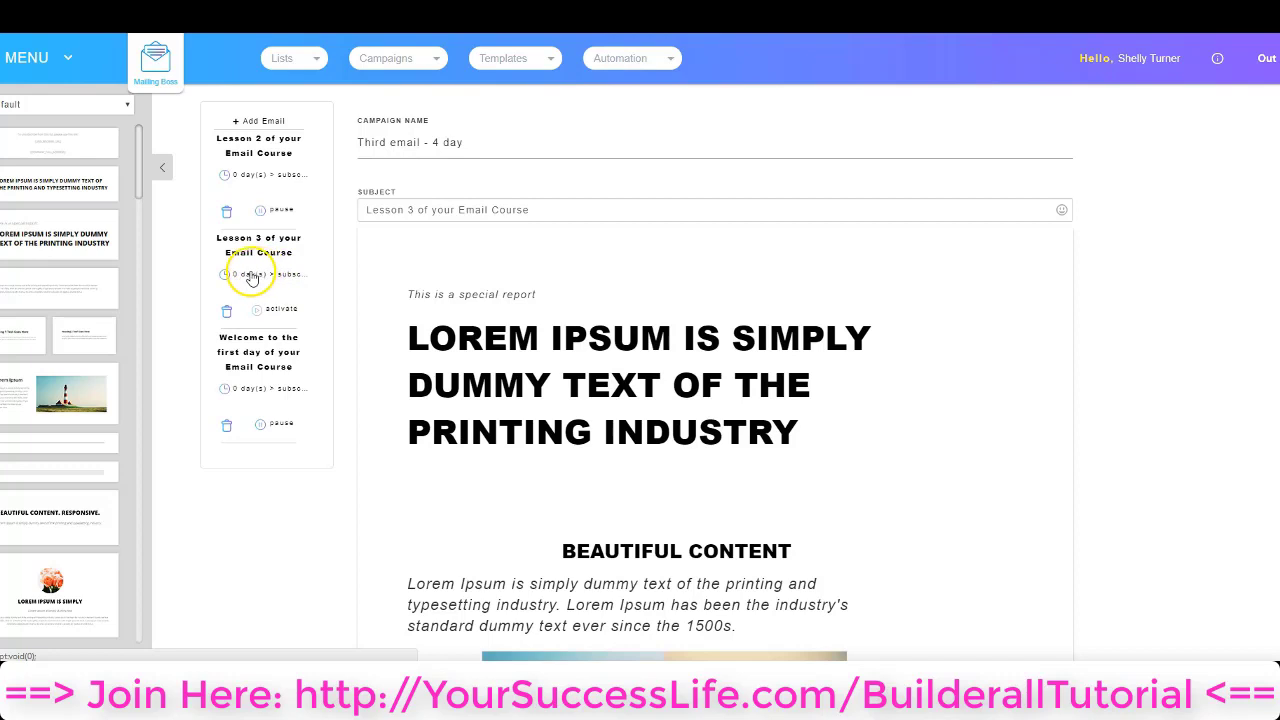
# Change the Lesson 3 autoresponder delay from 0 to 4 days after subscribe and save.
pyautogui.click(264, 275)
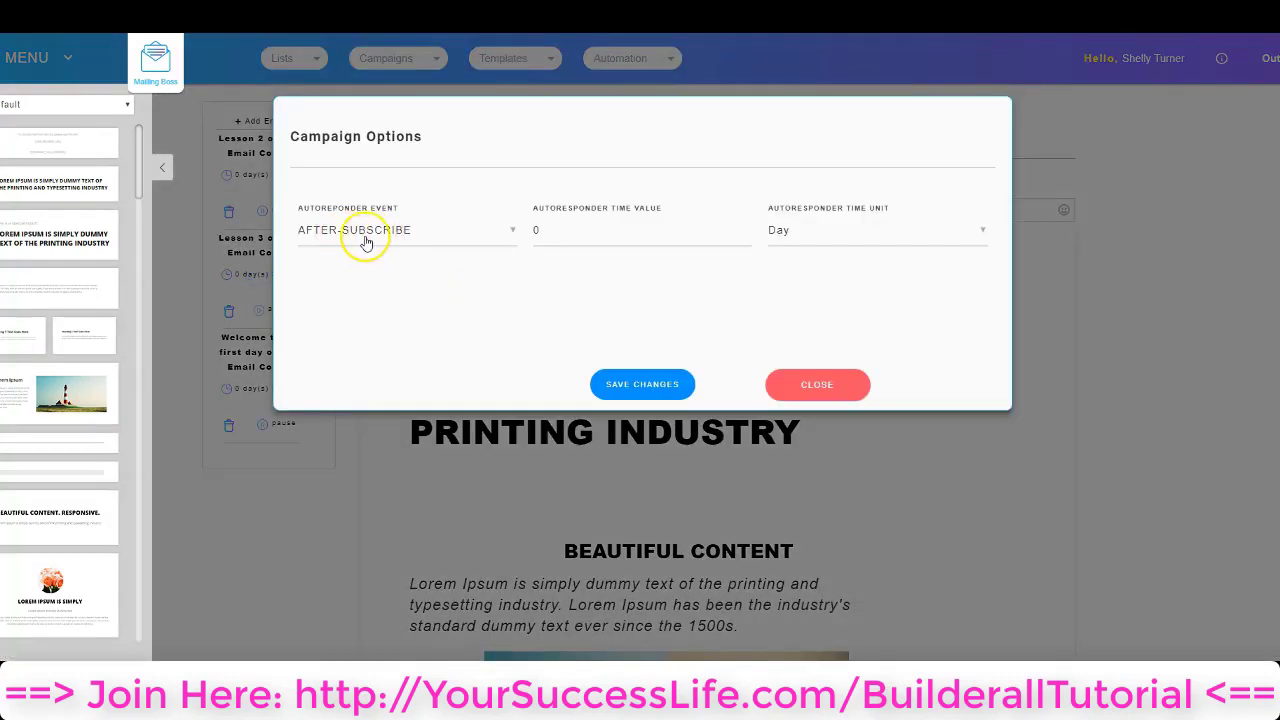
pyautogui.click(576, 232)
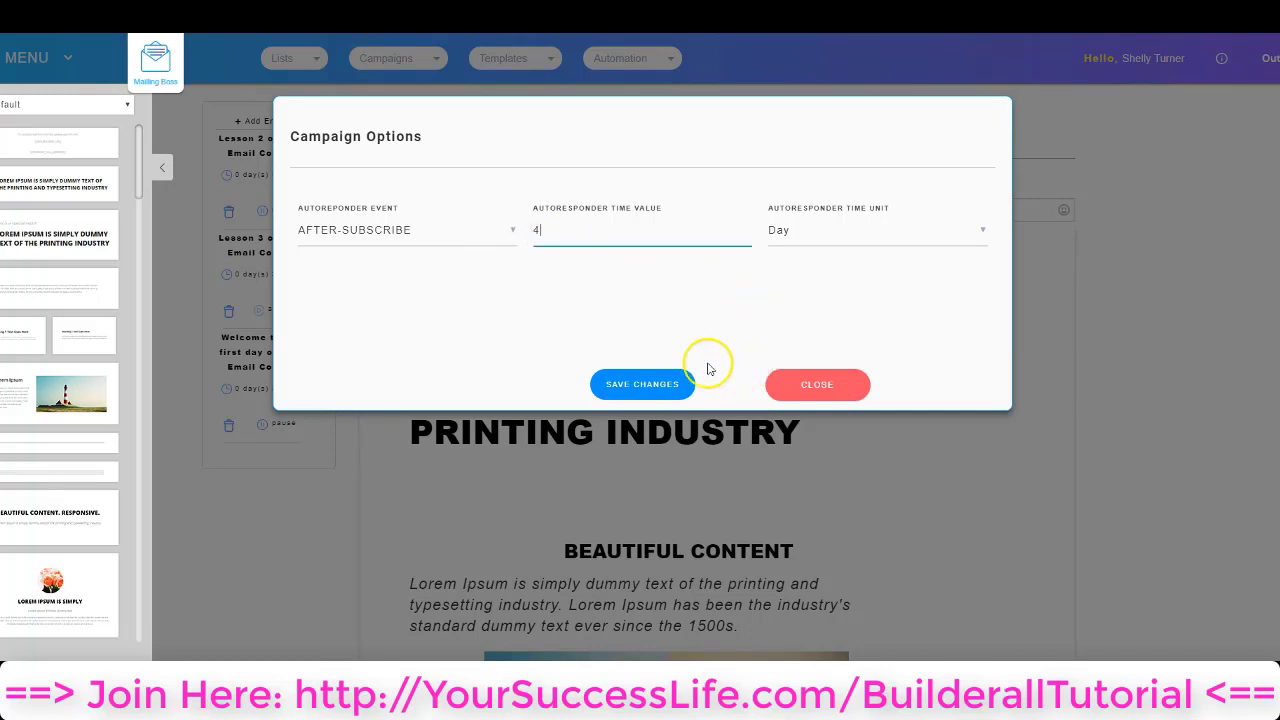
pyautogui.click(642, 388)
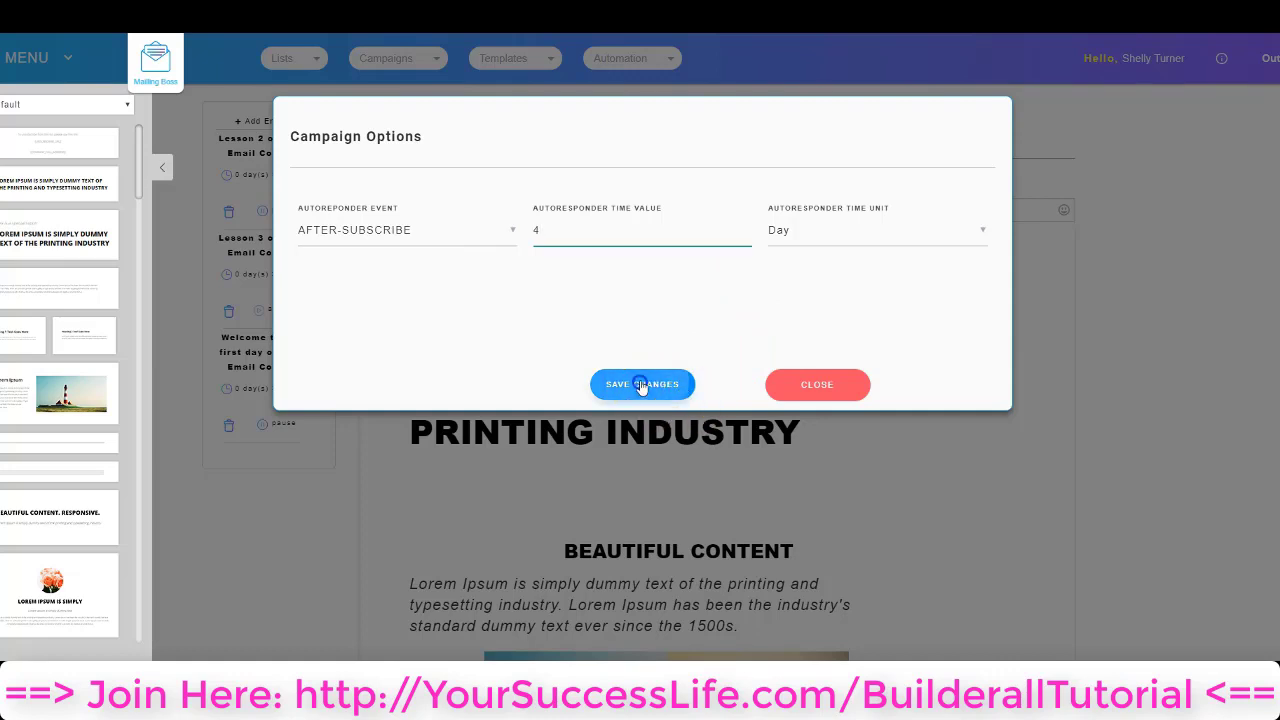
pyautogui.click(803, 384)
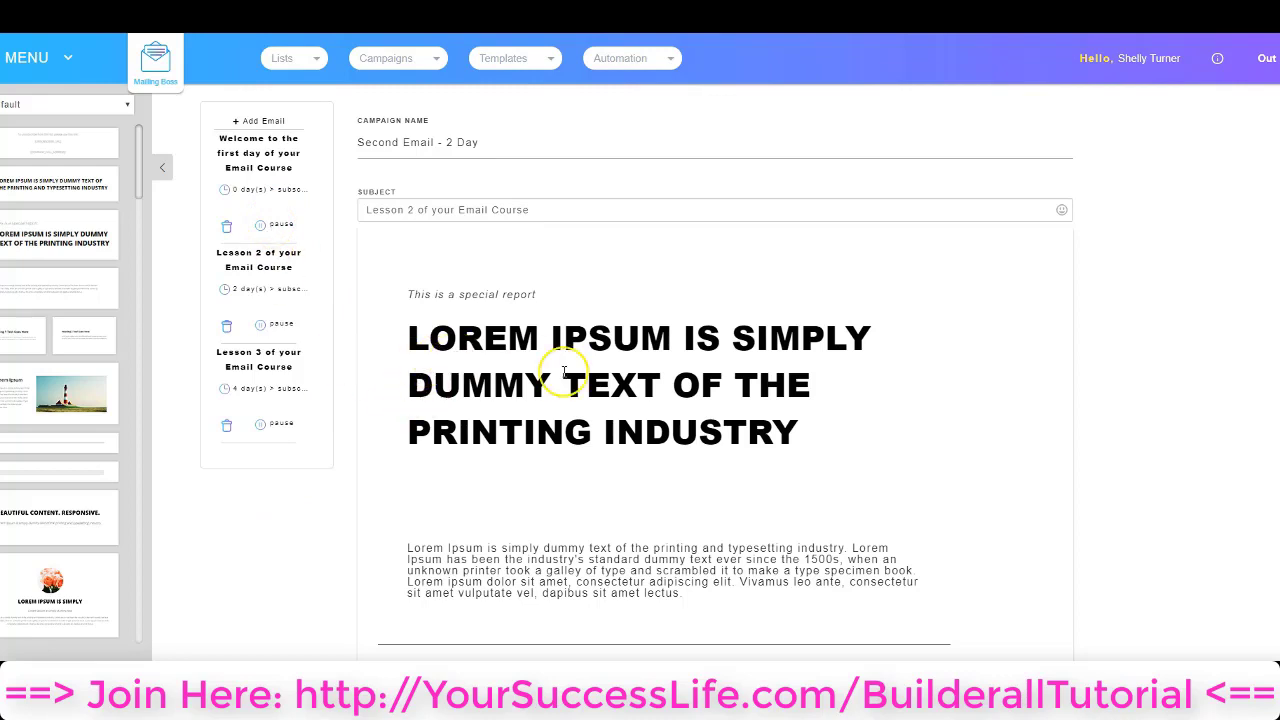
# Click Done to leave the editor and view the 0, 2 and 4 day sequence overview.
pyautogui.scroll(-1, 697, 382)
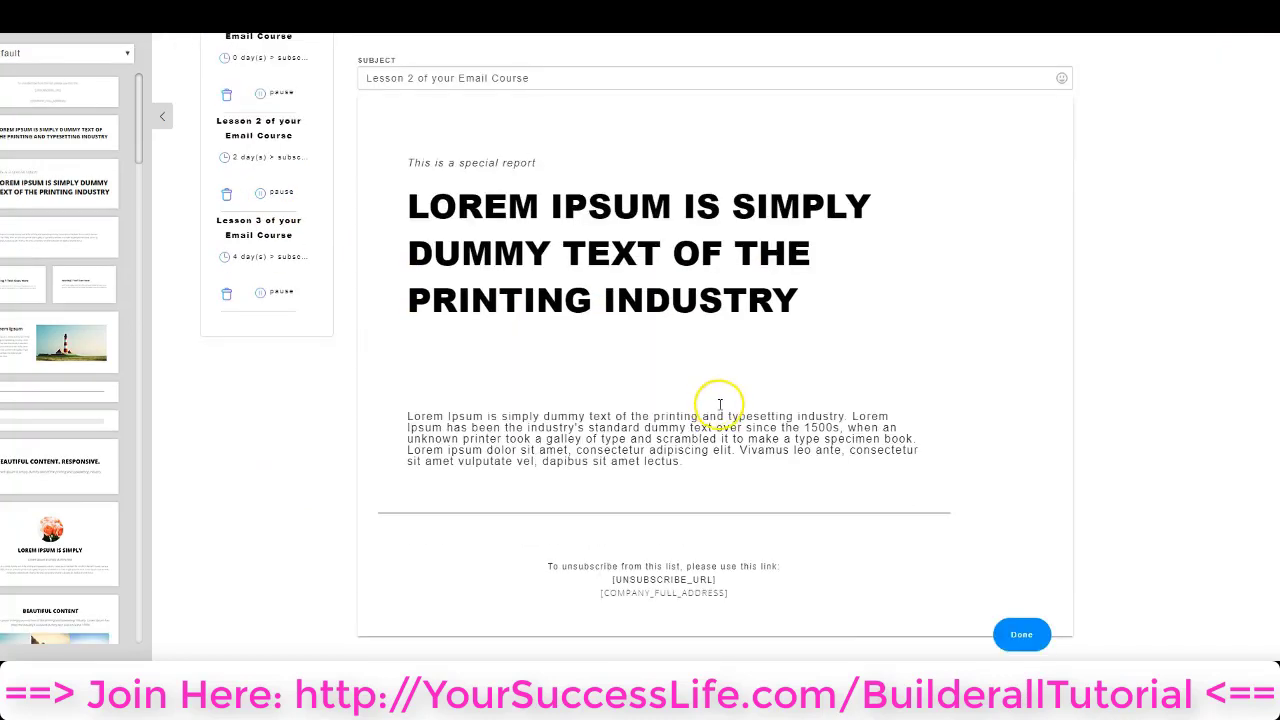
pyautogui.click(1020, 637)
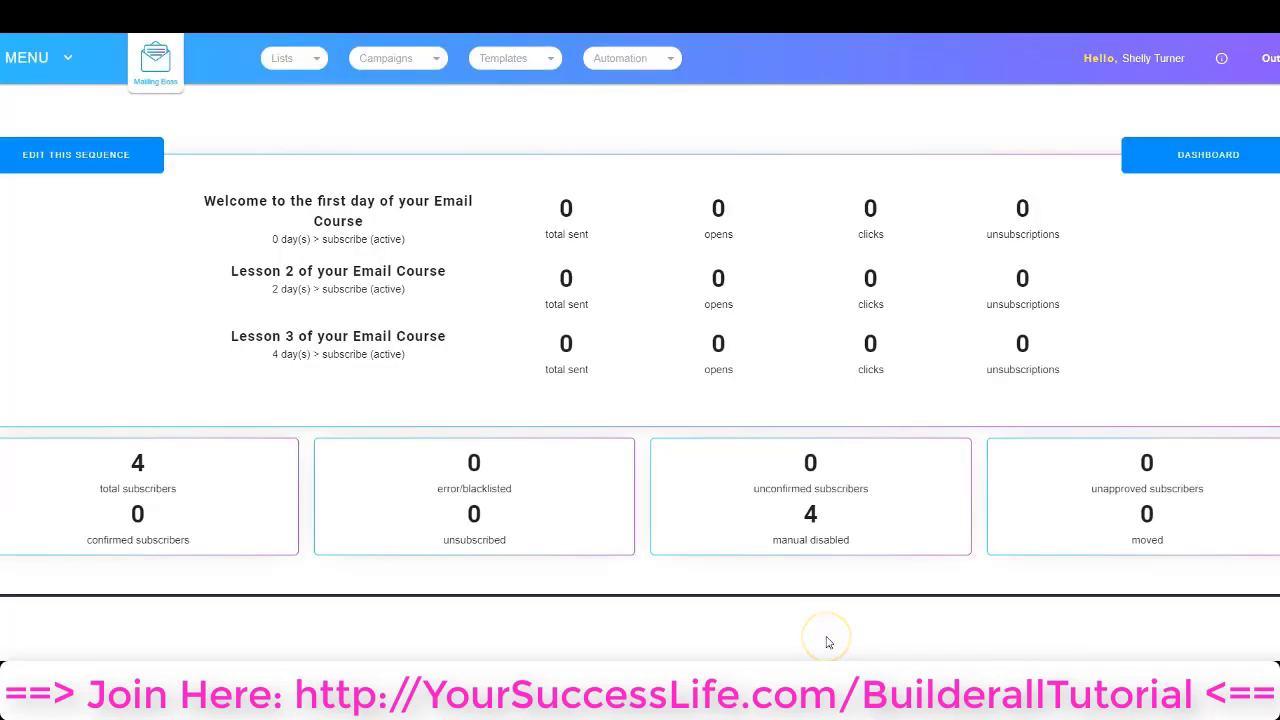